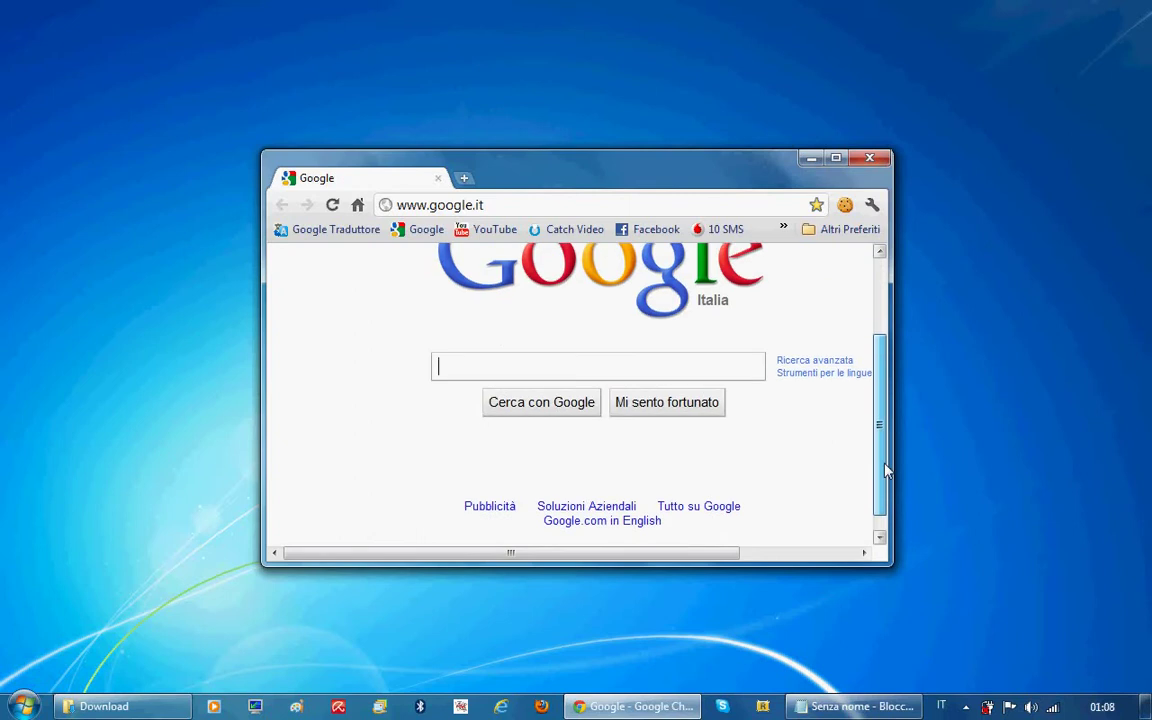
scroll(800, 420, "up", 1)
type("www.")
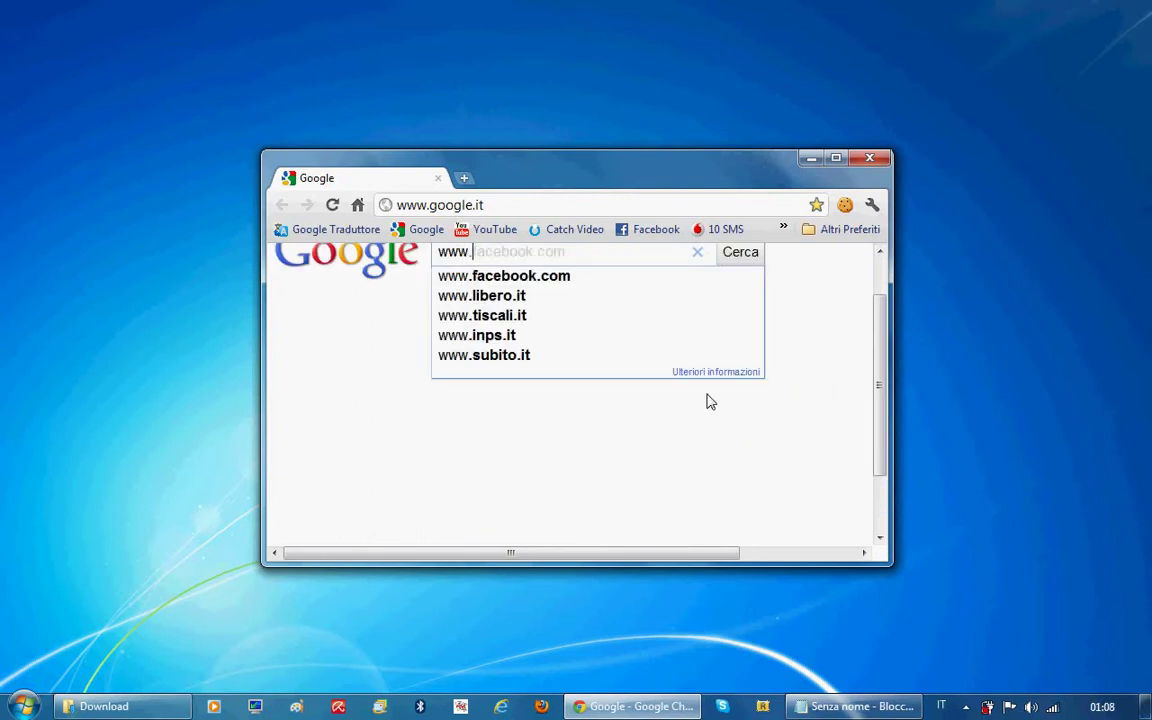
type("sa-mp")
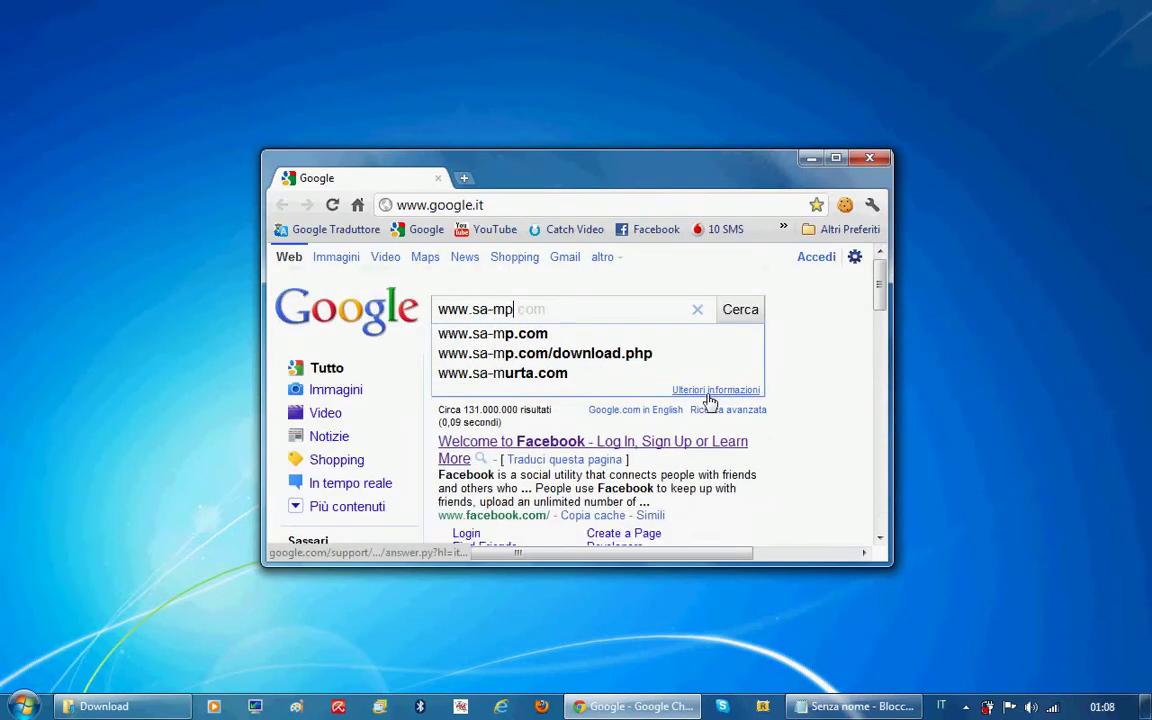
type(".com")
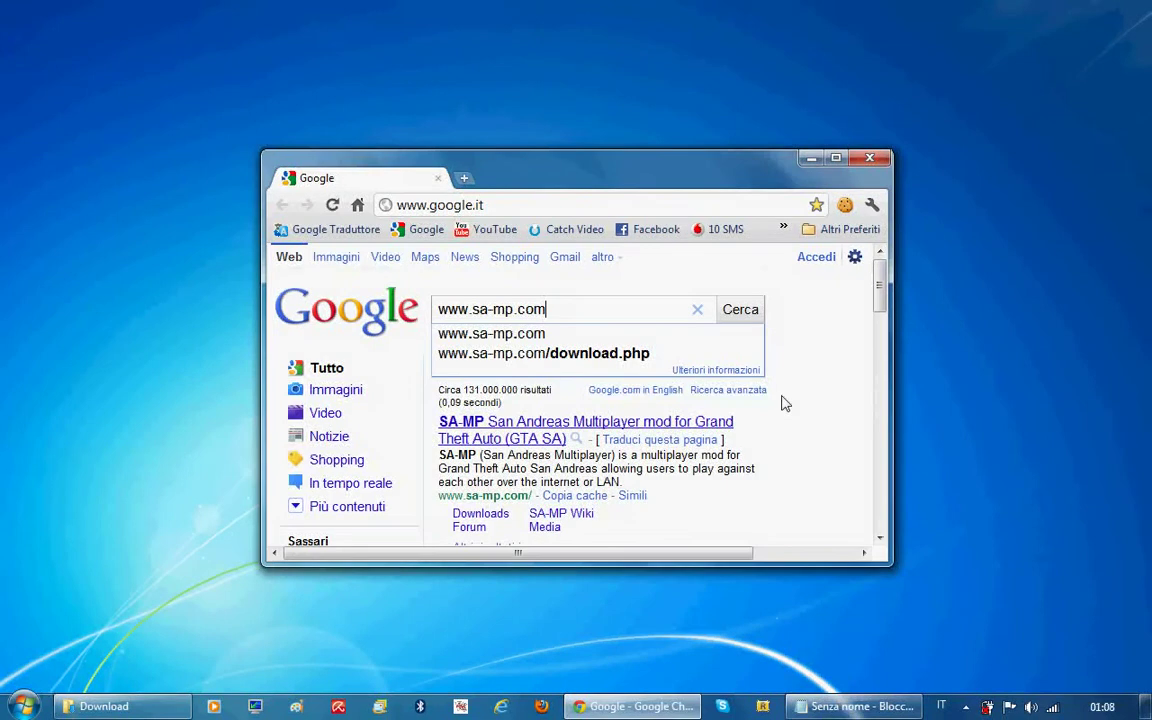
key("Return")
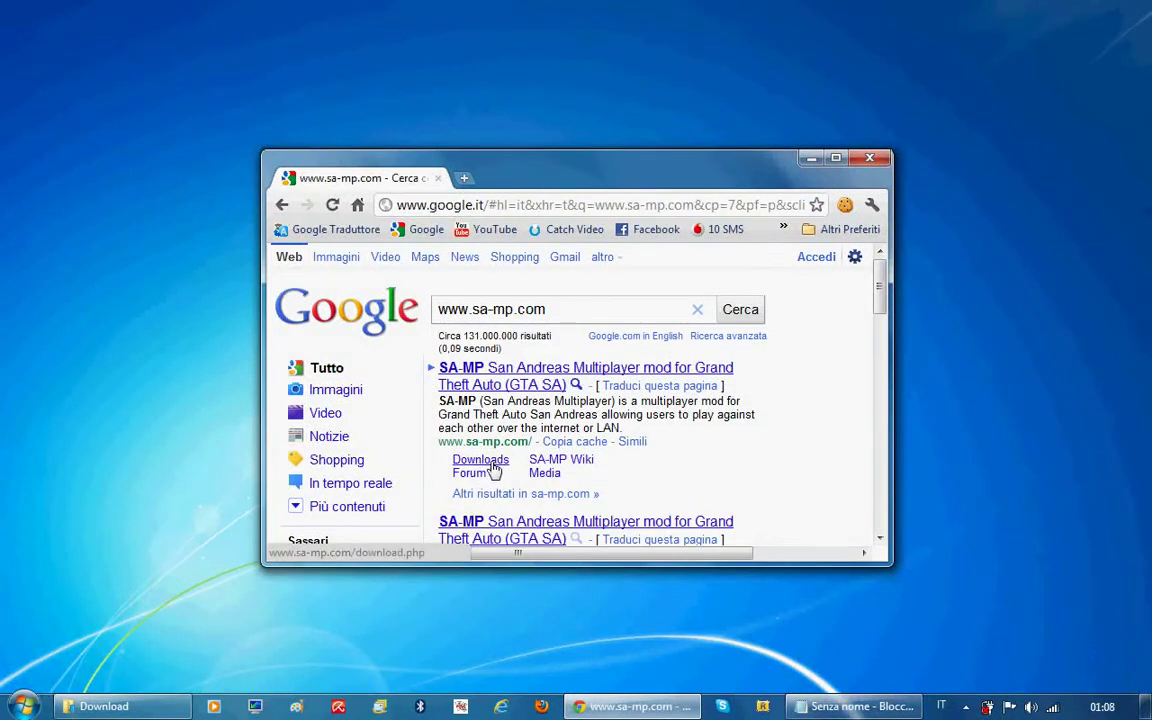
From the sa-mp.com Downloads page, save samp03csvr_R2-2_win32.zip (SA-MP 0.3c R2 Windows Server) to Download
left_click(496, 468)
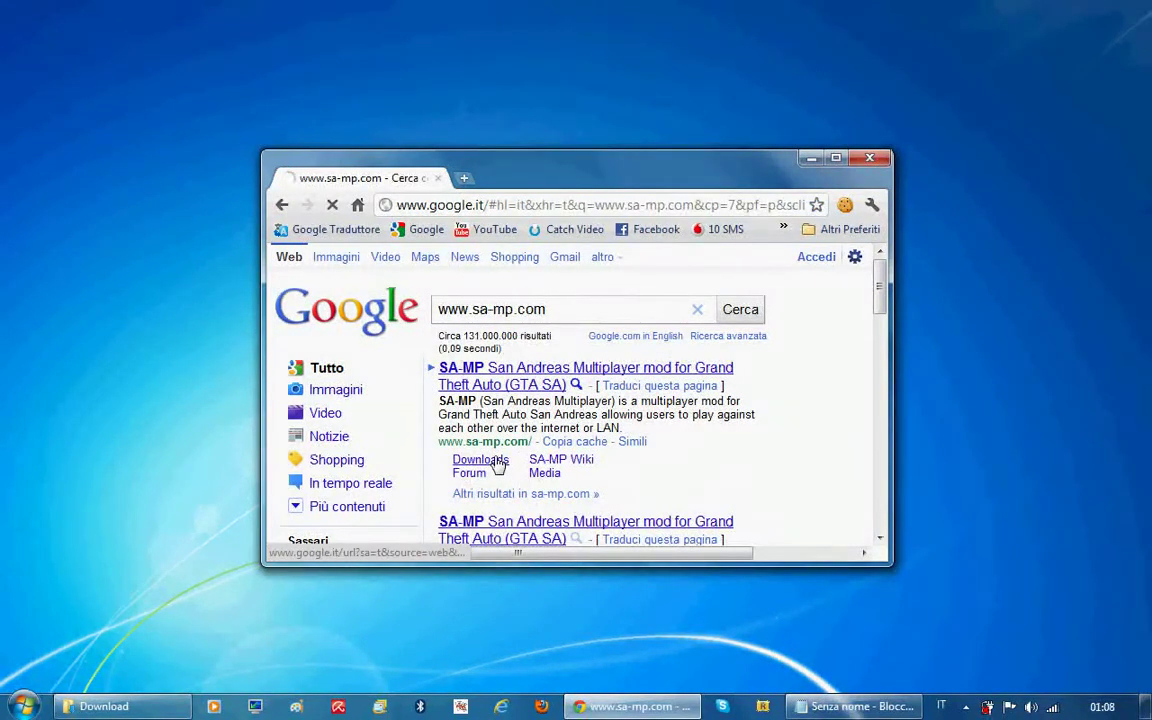
double_click(648, 172)
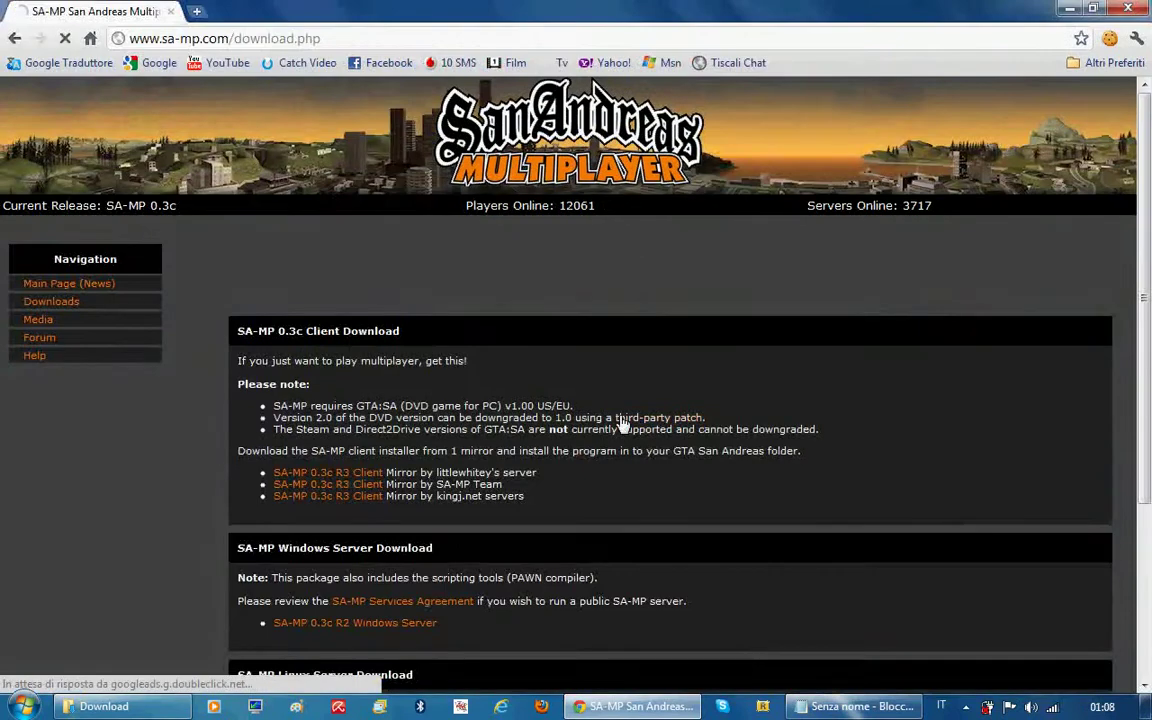
scroll(620, 425, "down", 2)
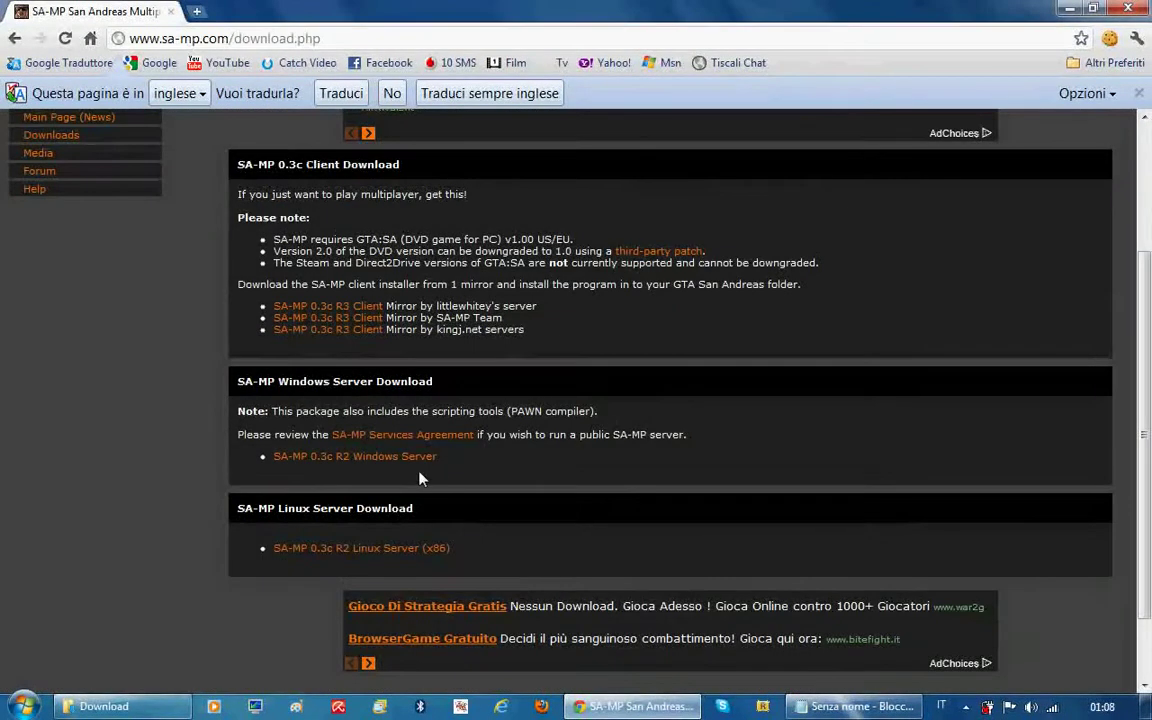
triple_click(452, 383)
left_click(458, 377)
mouse_move(413, 509)
left_mouse_down()
mouse_move(262, 509)
mouse_move(420, 513)
left_mouse_up()
left_click(343, 458)
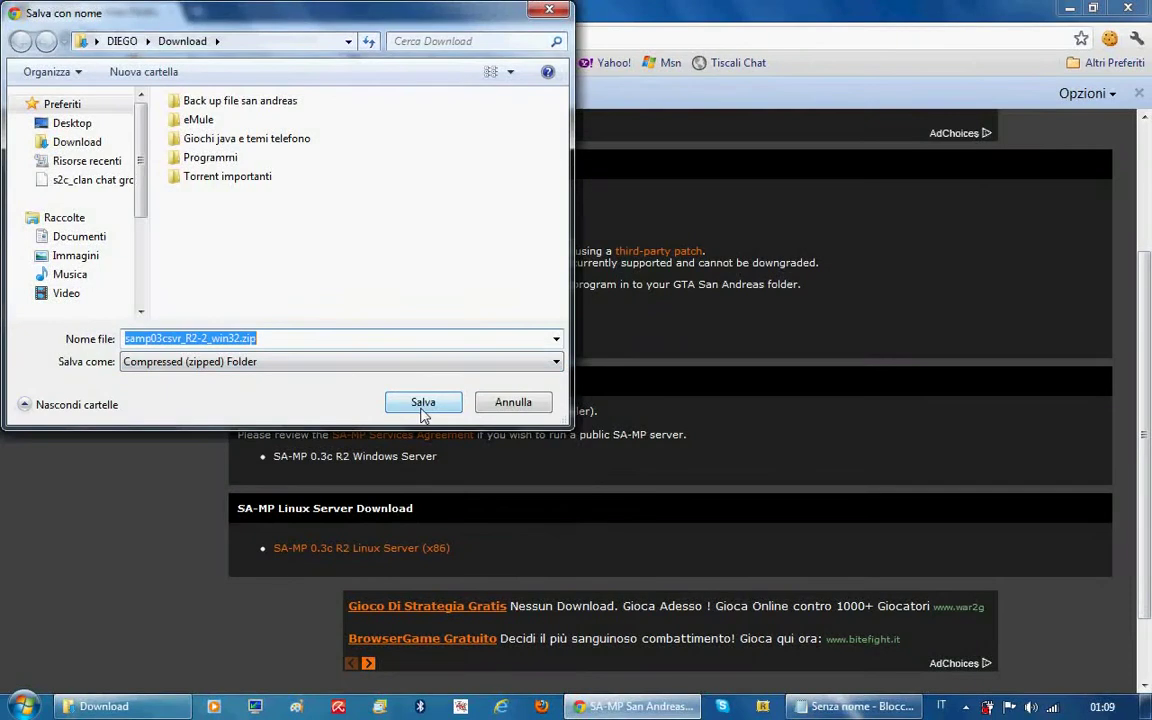
left_click(436, 410)
key("alt+Tab")
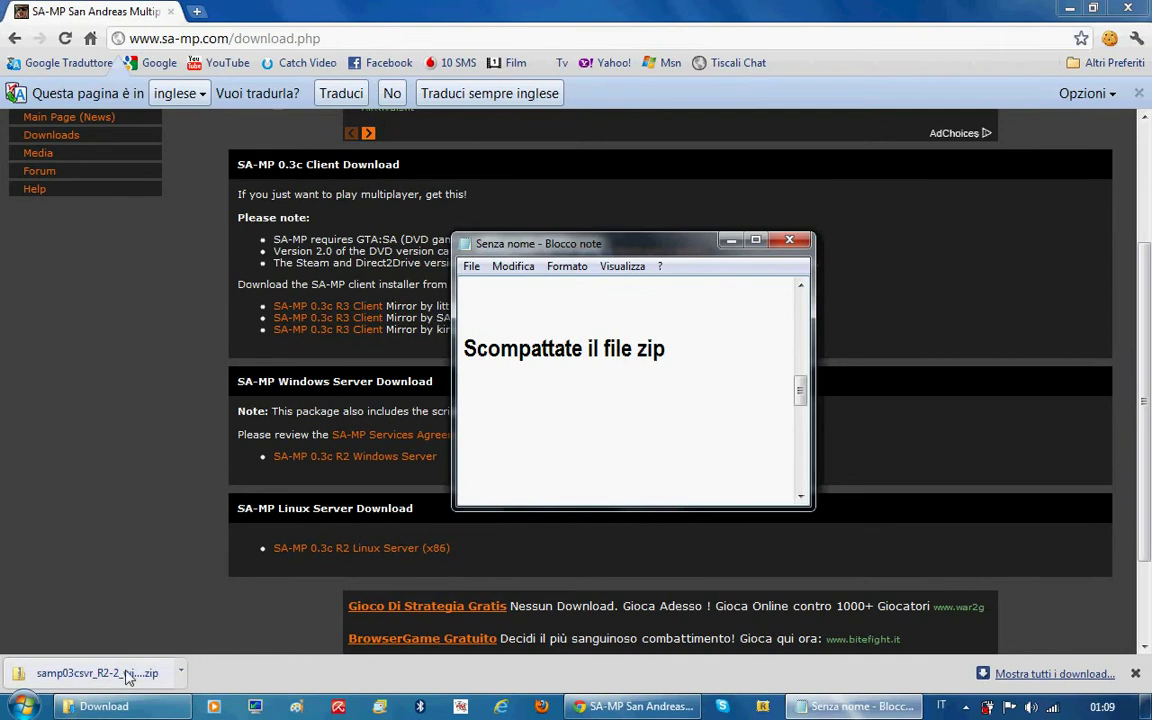
Show the downloaded zip in its Download folder, closing the duplicate Explorer window
right_click(160, 675)
left_click(212, 651)
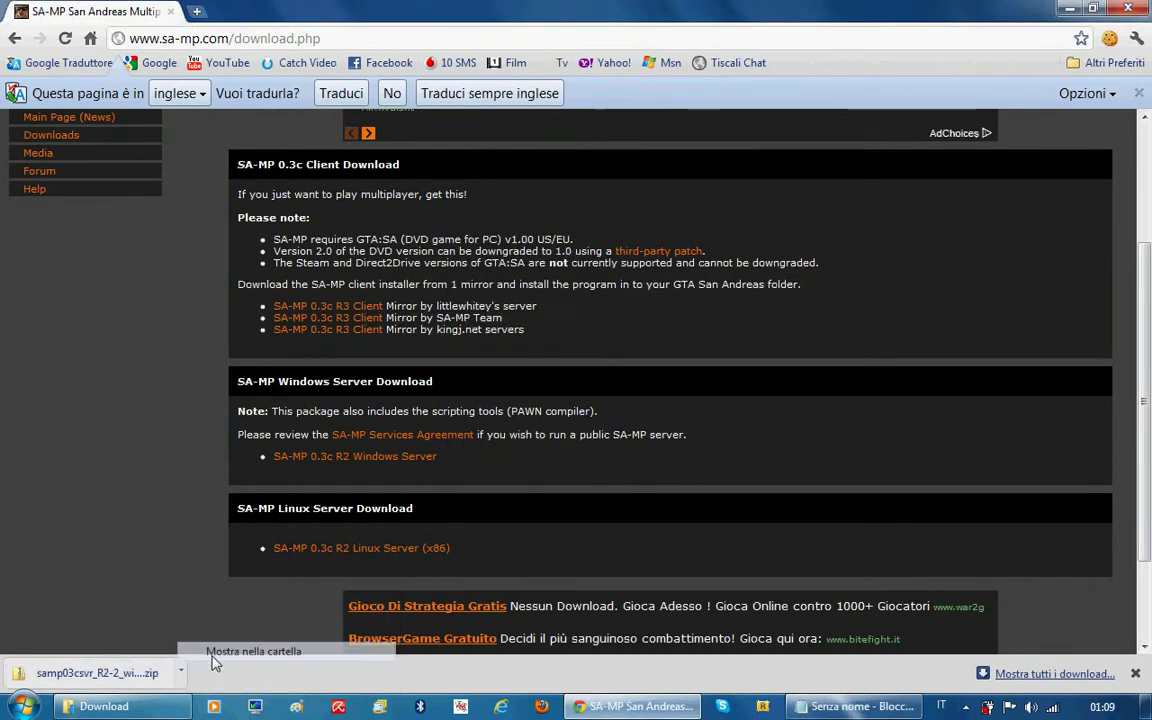
right_click(215, 706)
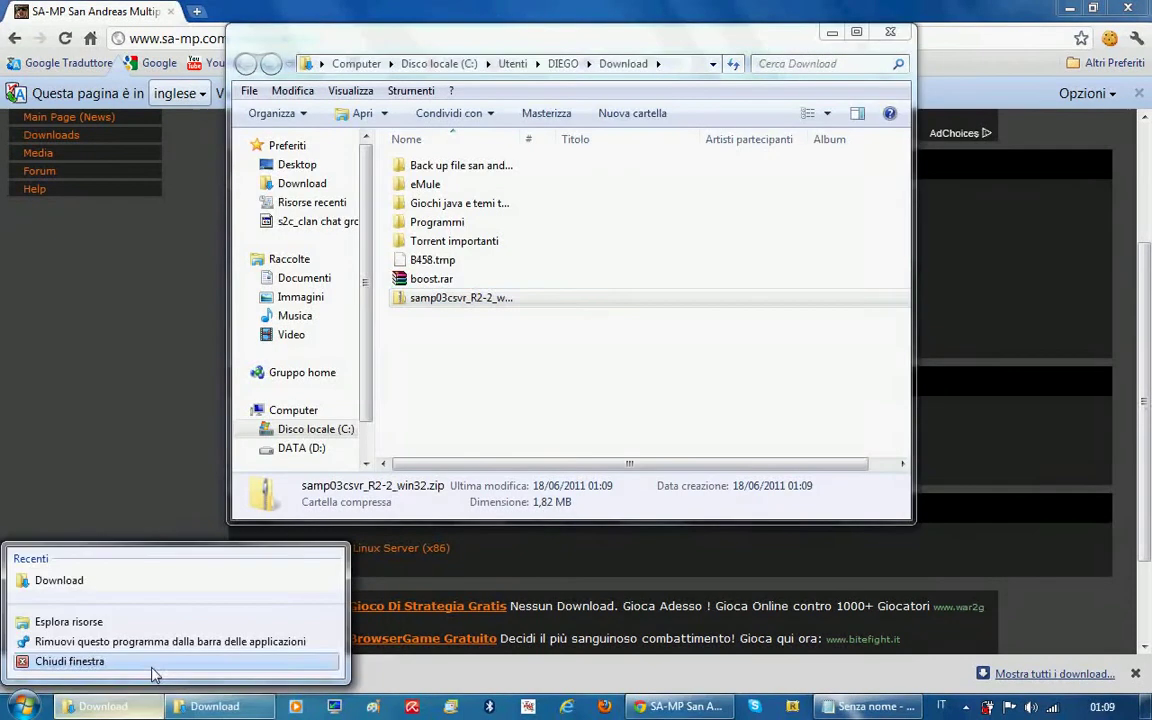
left_click(150, 664)
Extract the zip into samp03csvr_R2-2_win32, open that folder, and close Chrome
right_click(445, 299)
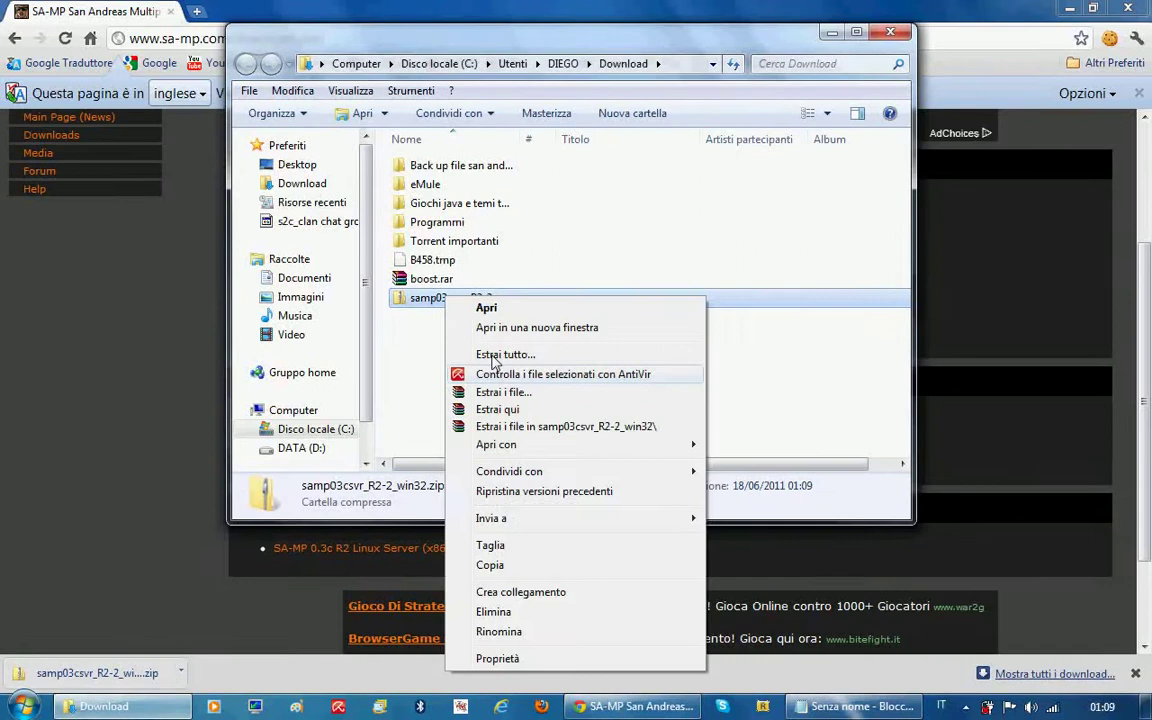
left_click(520, 427)
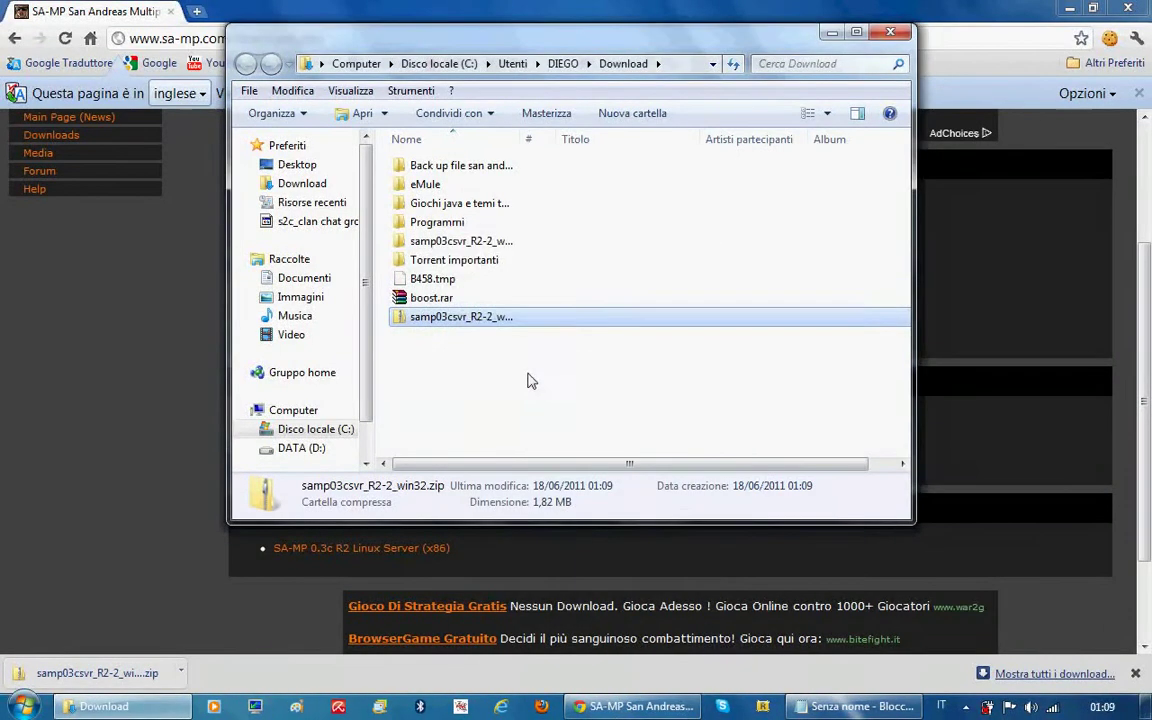
left_click(451, 244)
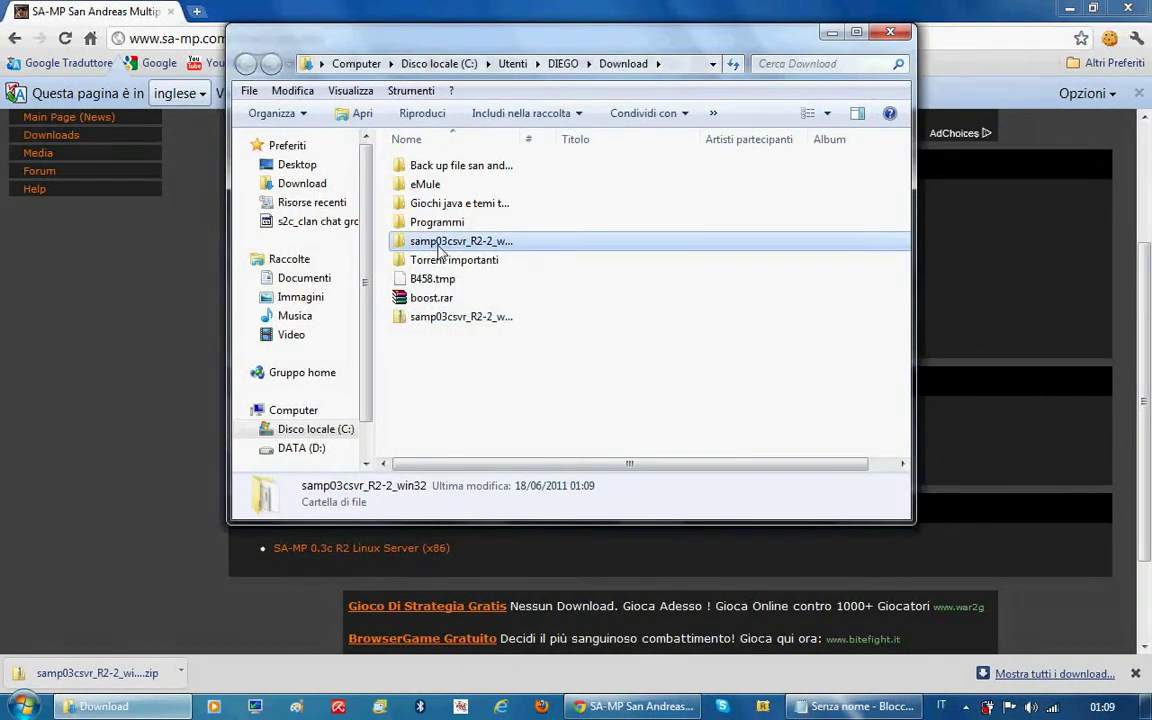
double_click(440, 250)
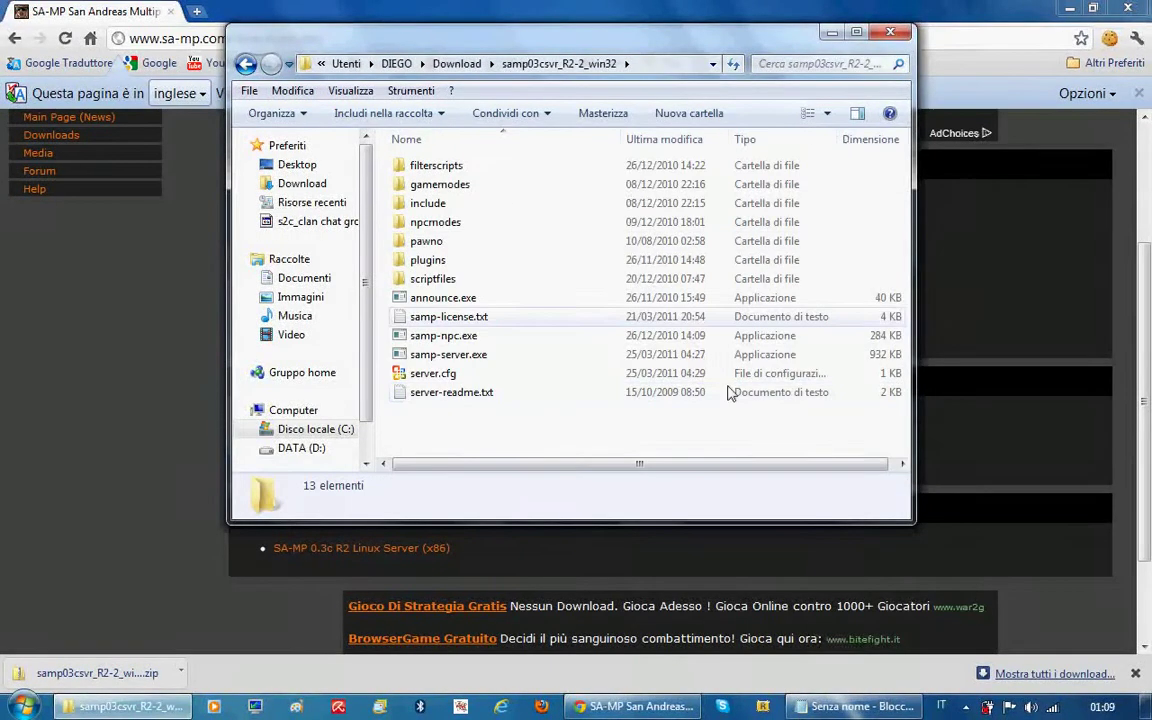
left_click(1131, 8)
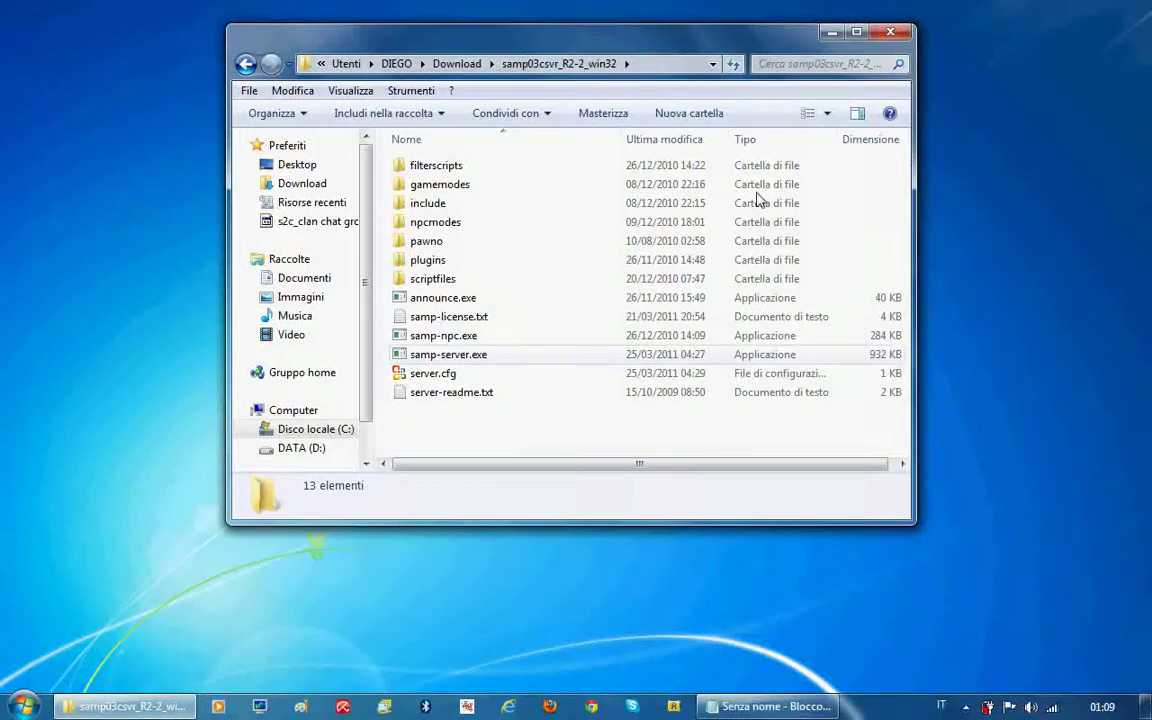
Bring up the tutorial note about configuring server.cfg and select server.cfg in the folder
left_click(770, 706)
type("configurate il file server.cfg")
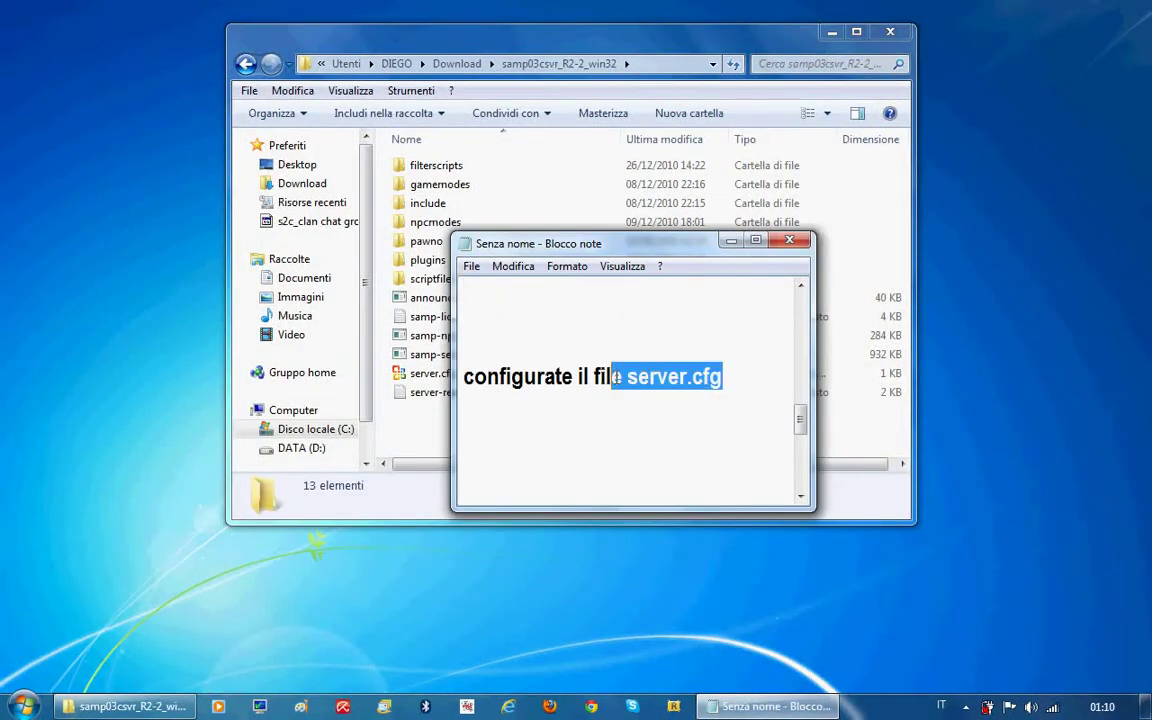
left_click(731, 240)
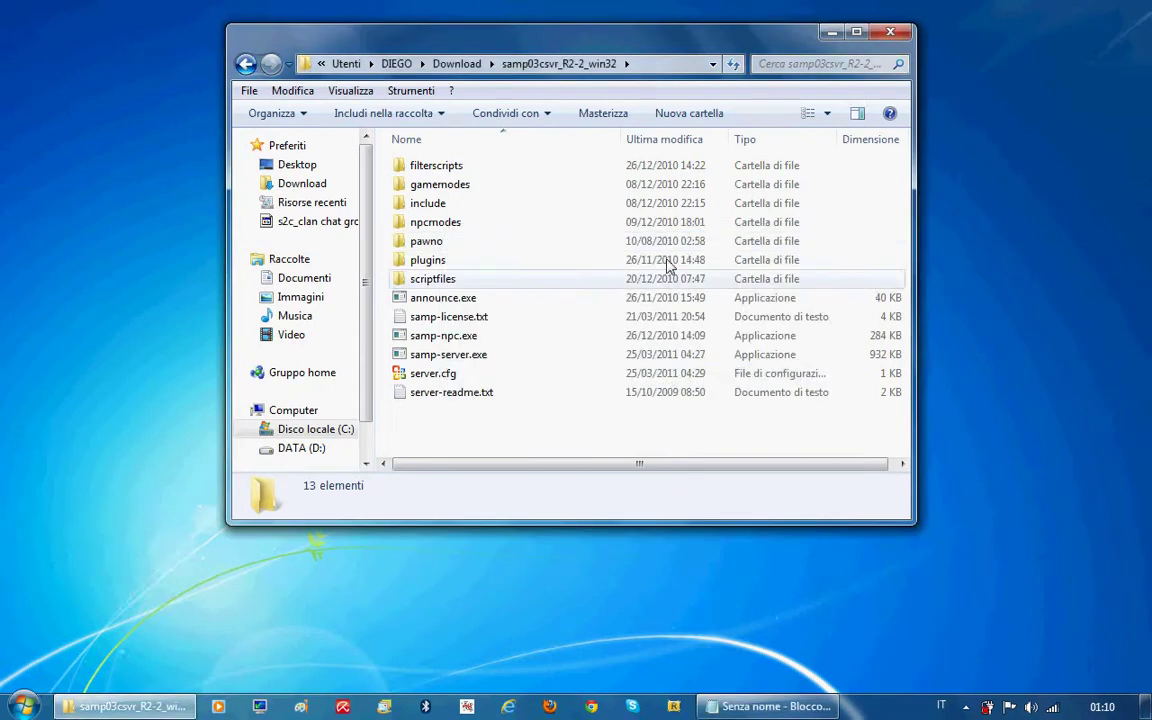
left_click(425, 373)
Open server.cfg from Download\samp03csvr_R2-2_win32 in a new Notepad using the Tutti i file (*.*) filter
key("super")
left_click(90, 345)
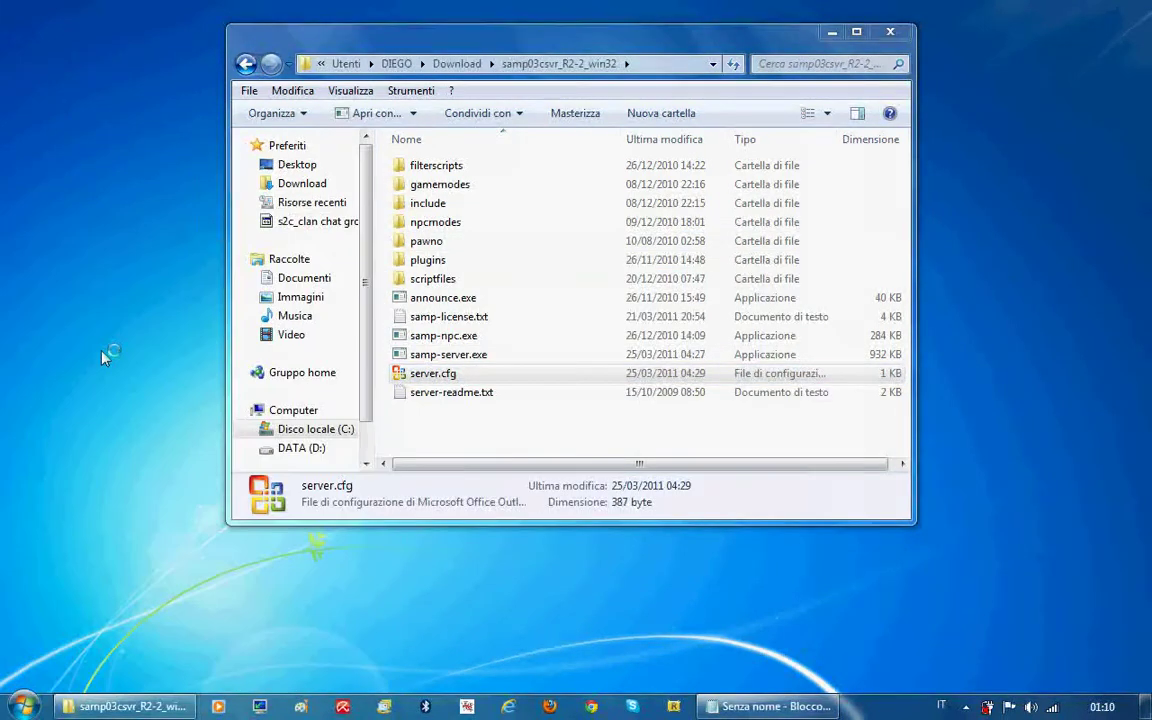
left_click(471, 266)
left_click(505, 307)
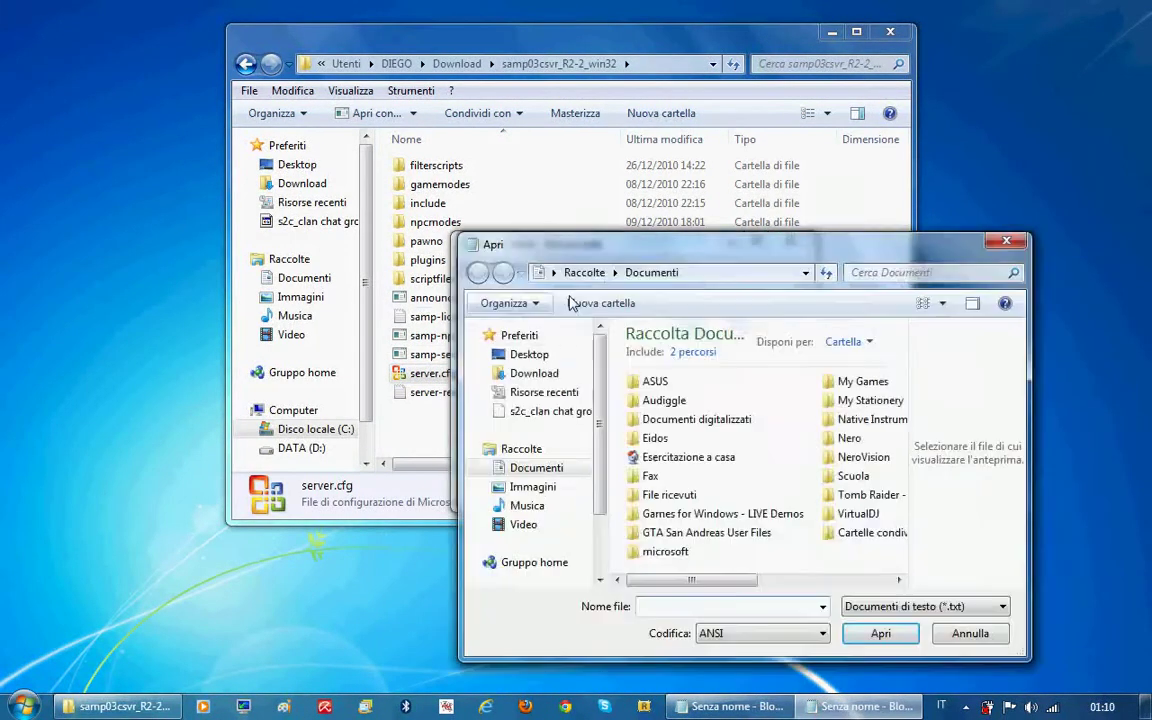
left_click(534, 373)
double_click(699, 407)
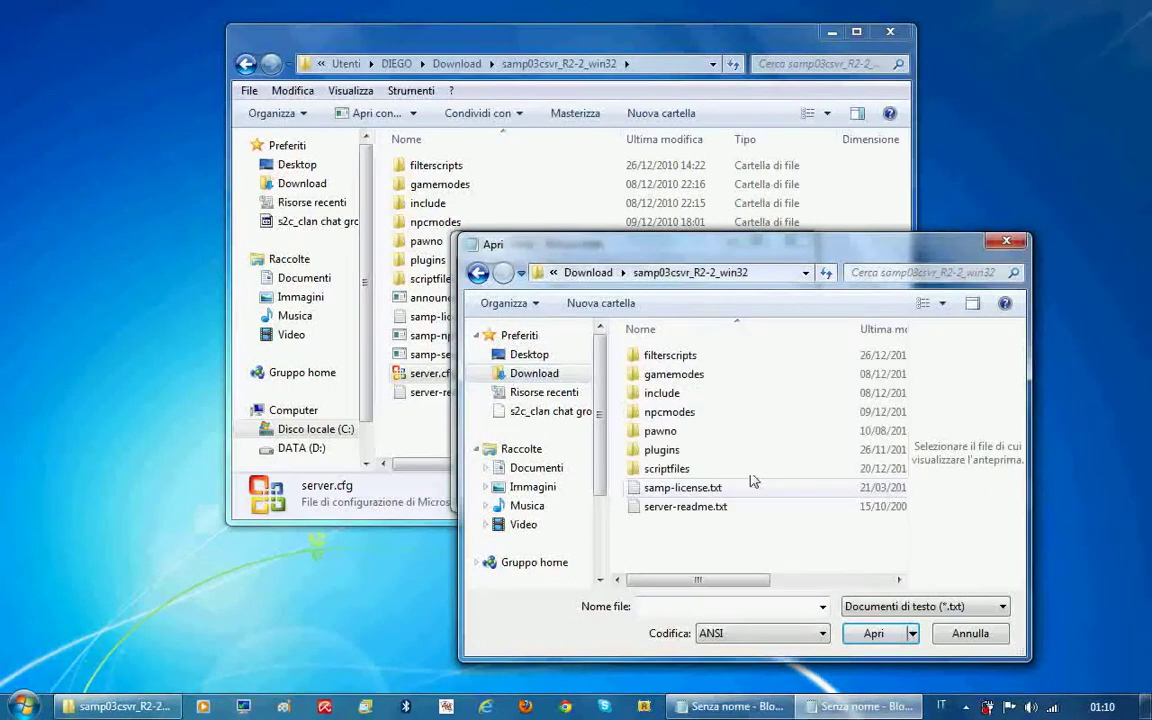
left_click(900, 606)
left_click(874, 638)
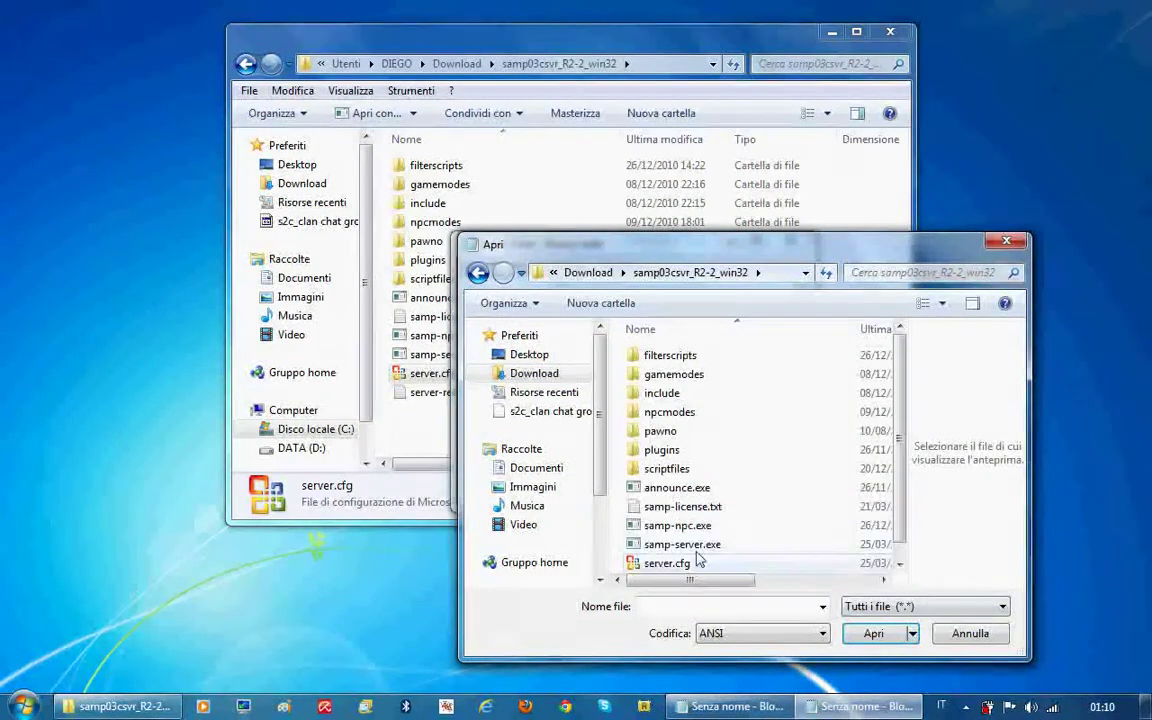
left_click(745, 563)
left_click(868, 634)
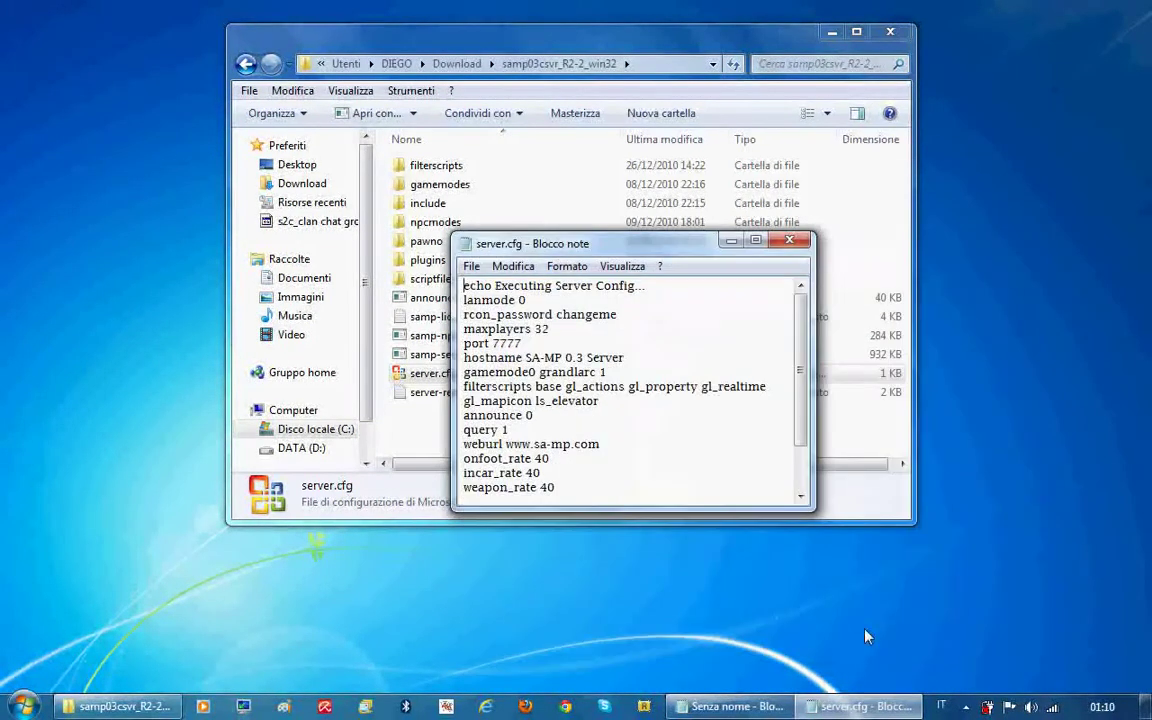
Set a new rcon password, change the hostname to guidaserver, and remove the comment after announce
left_click_drag(628, 316, 559, 318)
left_click(629, 302)
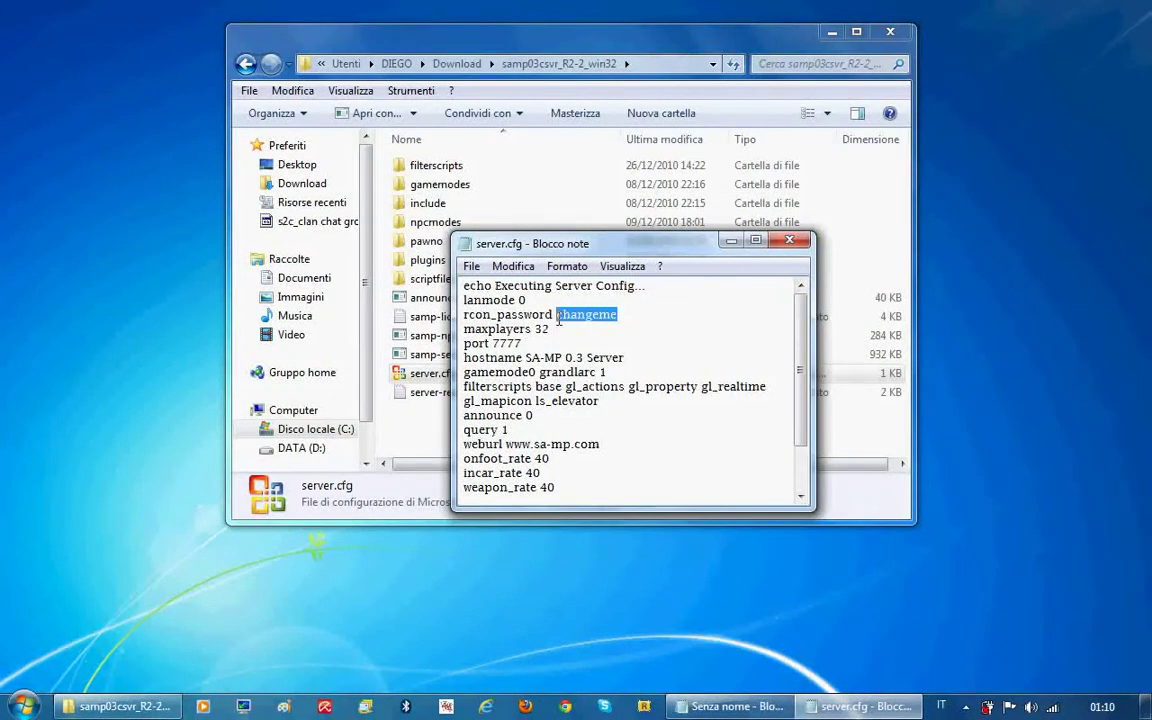
type("p")
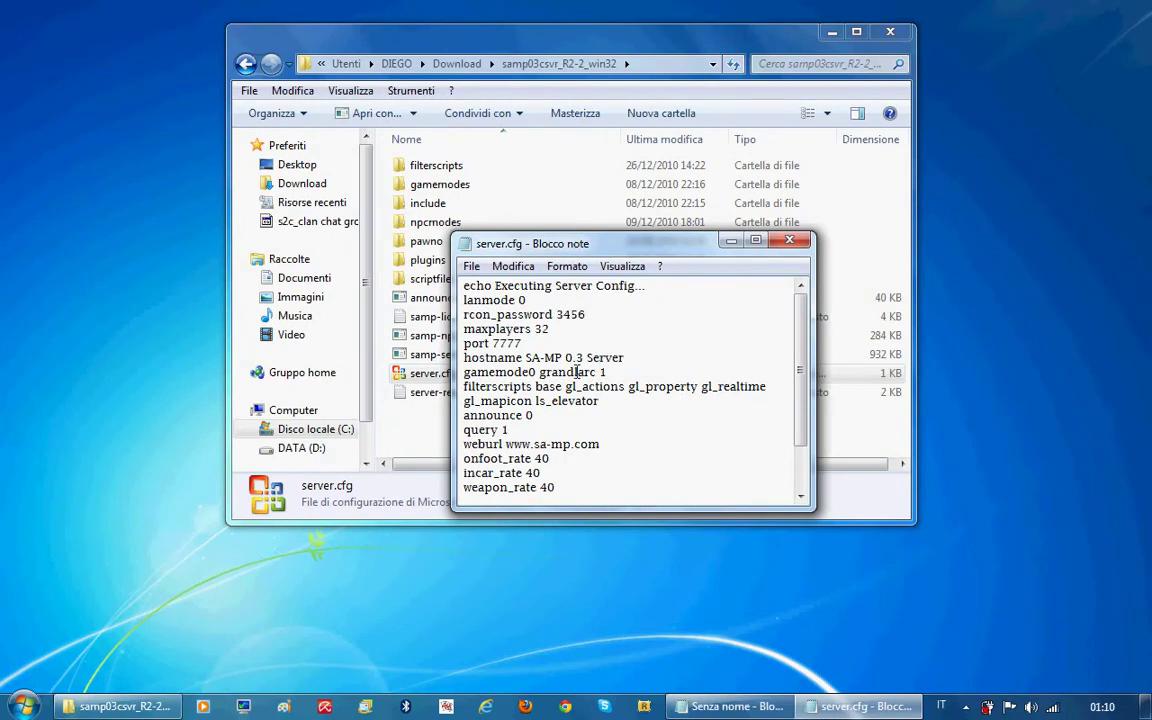
left_click_drag(525, 357, 606, 357)
type("n")
key("BackSpace")
key("BackSpace")
key("BackSpace")
key("BackSpace")
key("BackSpace")
key("BackSpace")
key("BackSpace")
key("BackSpace")
key("BackSpace")
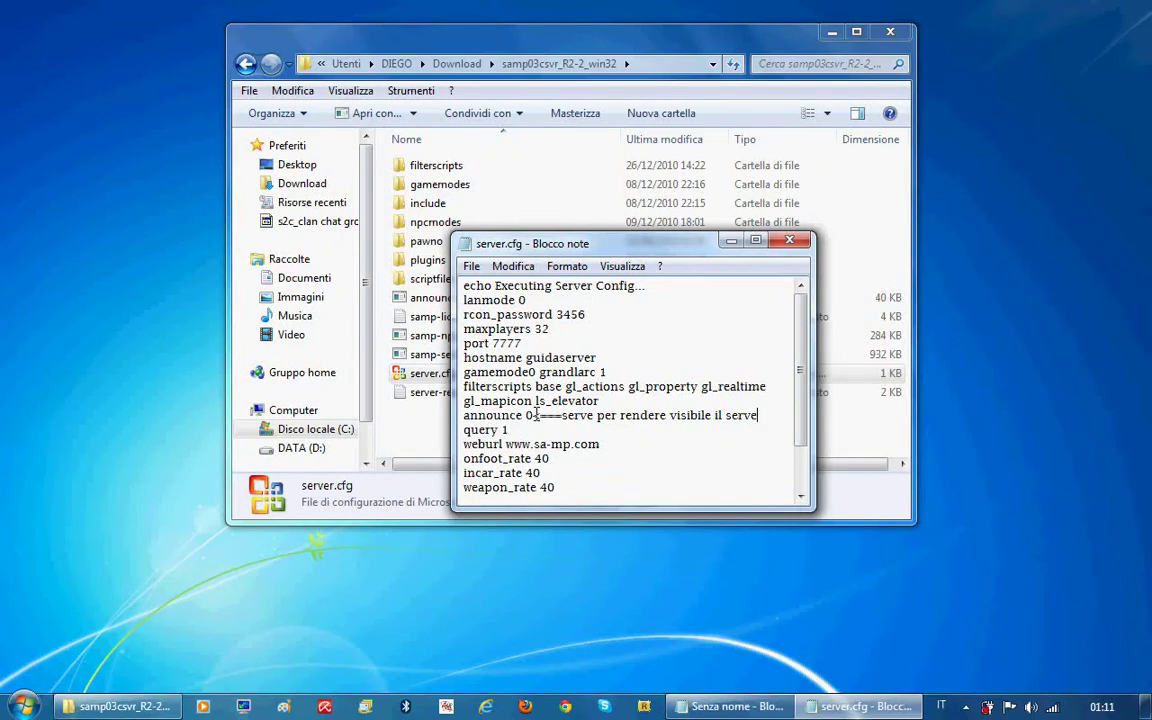
key("BackSpace")
key("BackSpace")
key("BackSpace")
key("BackSpace")
key("BackSpace")
key("BackSpace")
key("BackSpace")
key("BackSpace")
key("BackSpace")
key("BackSpace")
key("BackSpace")
key("BackSpace")
key("BackSpace")
key("BackSpace")
key("BackSpace")
key("BackSpace")
key("BackSpace")
key("BackSpace")
key("BackSpace")
key("BackSpace")
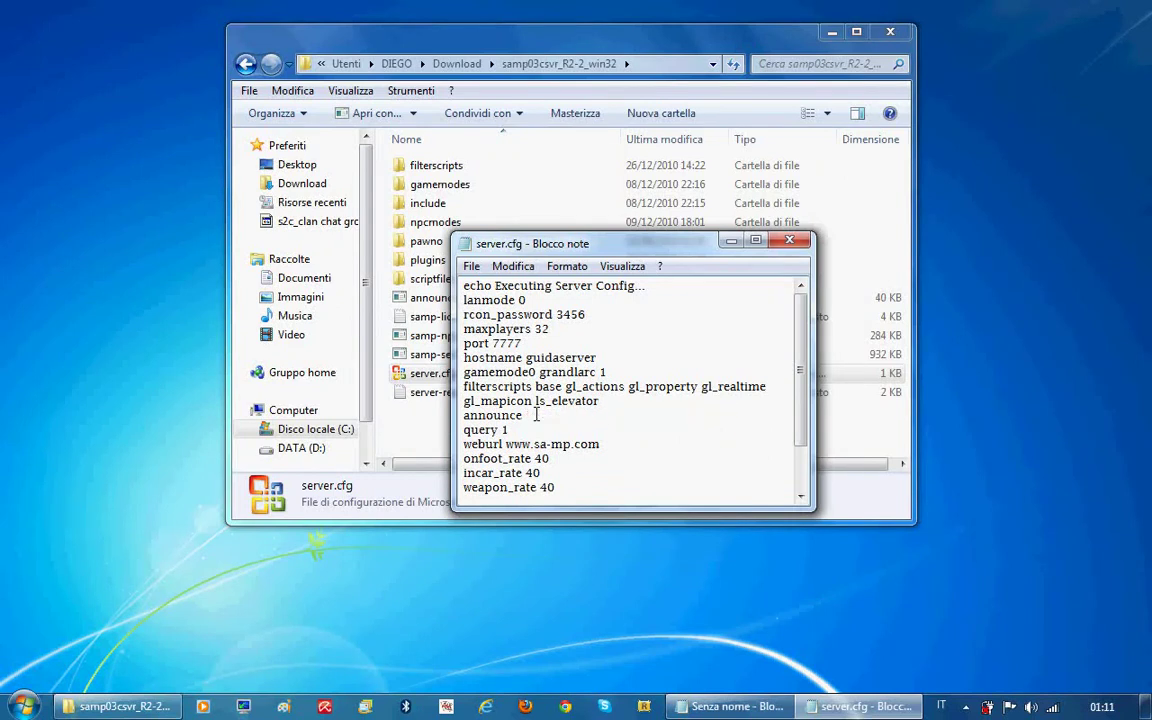
scroll(538, 415, "down", 2)
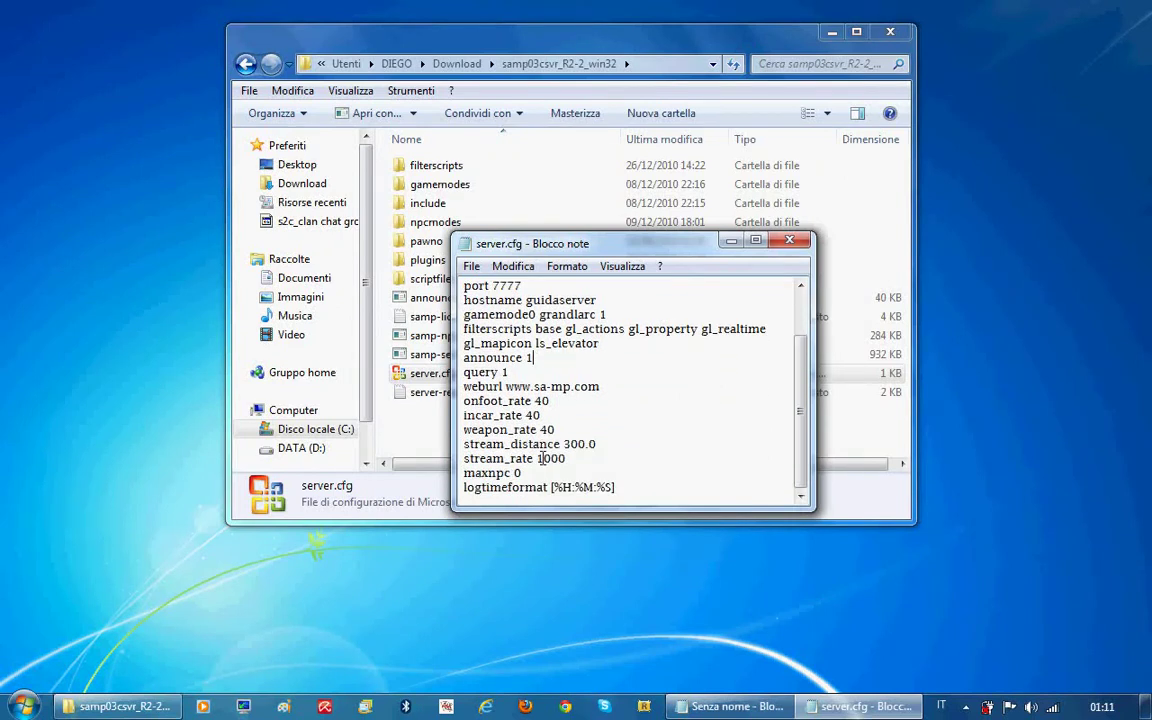
Save server.cfg and close Notepad
left_click(471, 267)
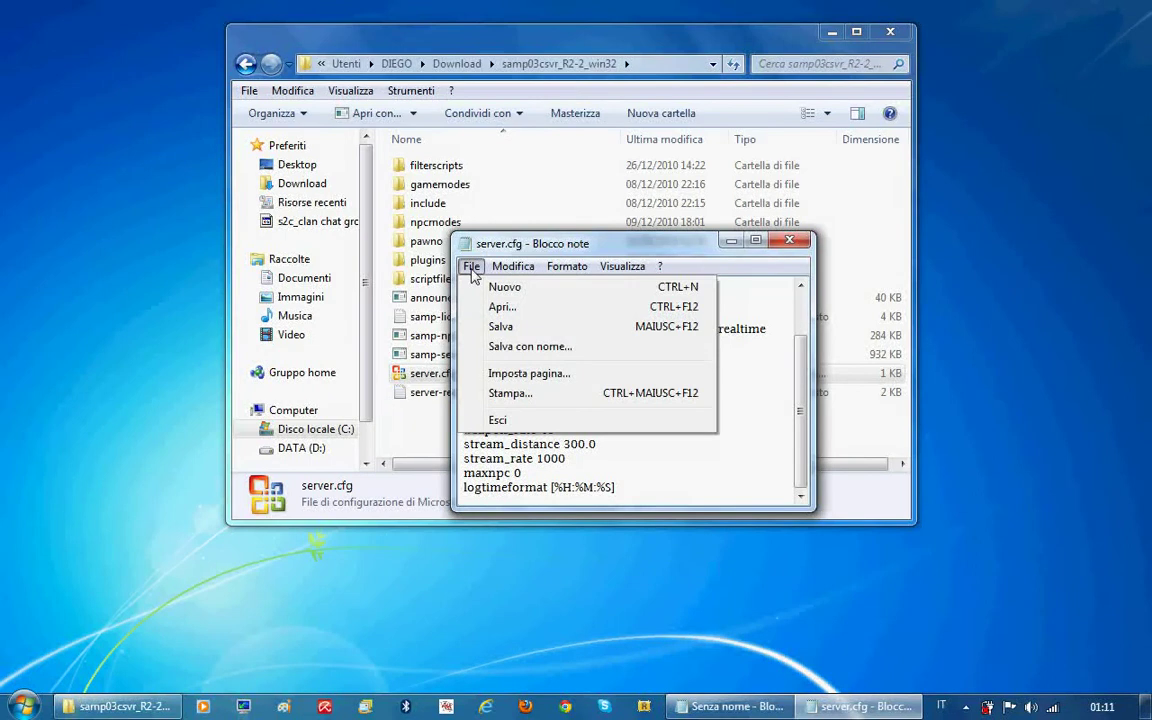
left_click(501, 327)
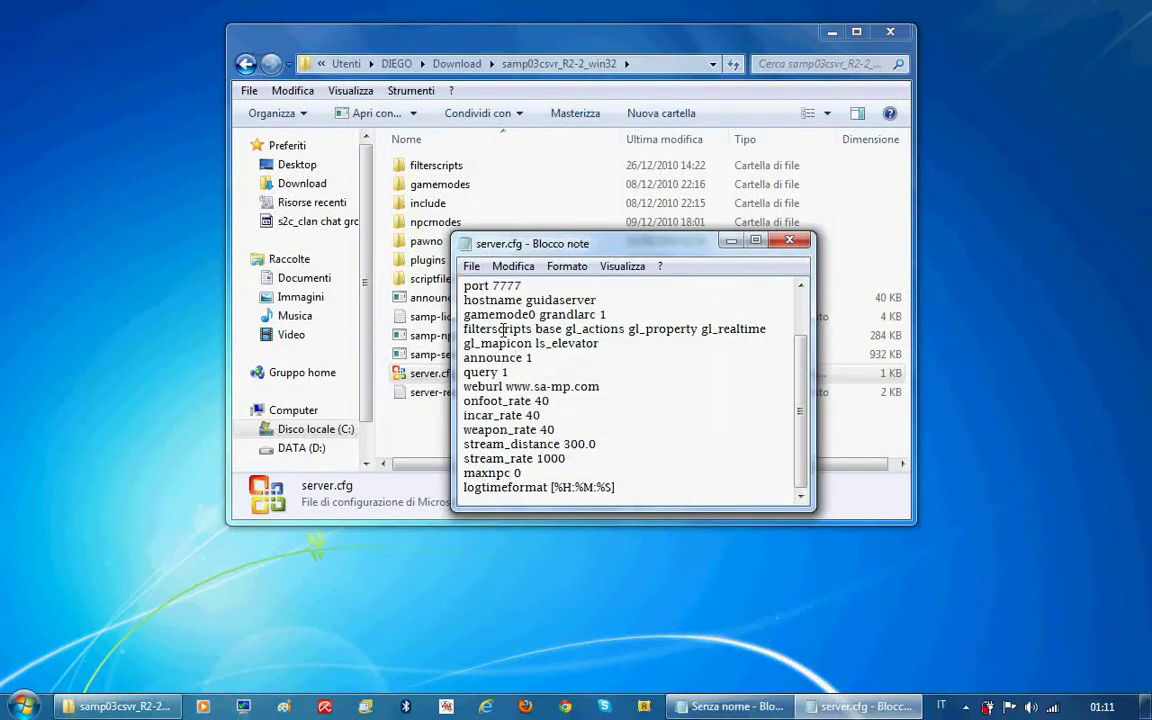
left_click(789, 240)
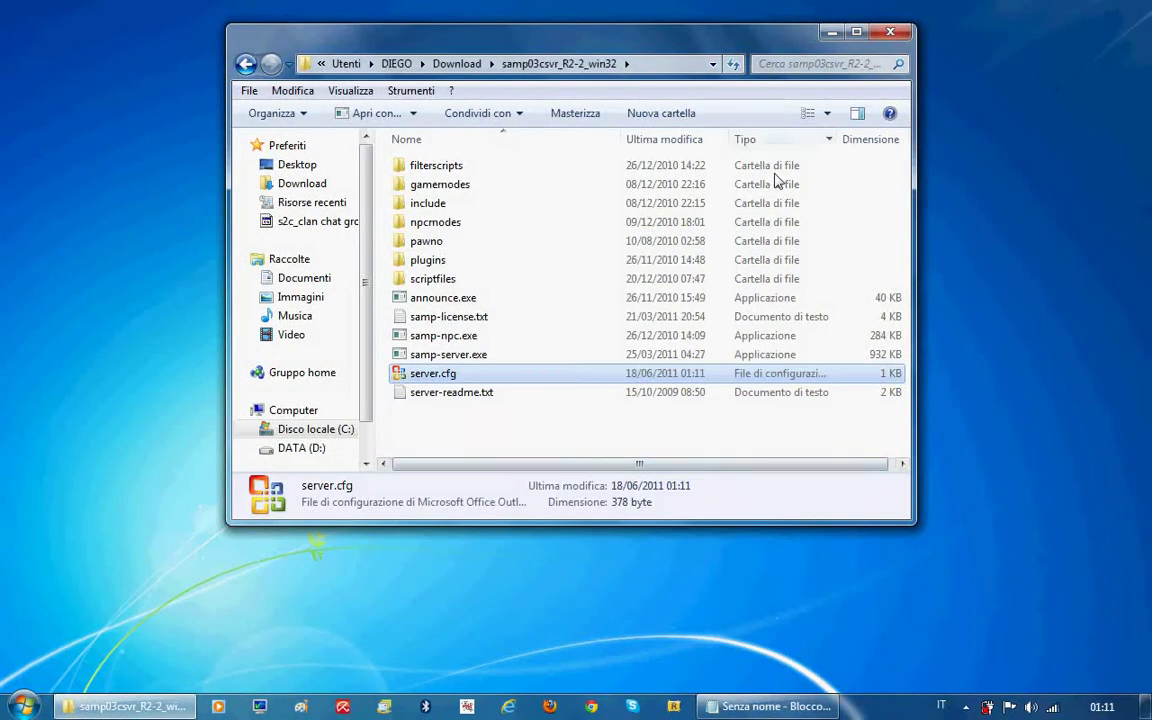
Reveal the next tutorial note about opening a port
left_click(768, 706)
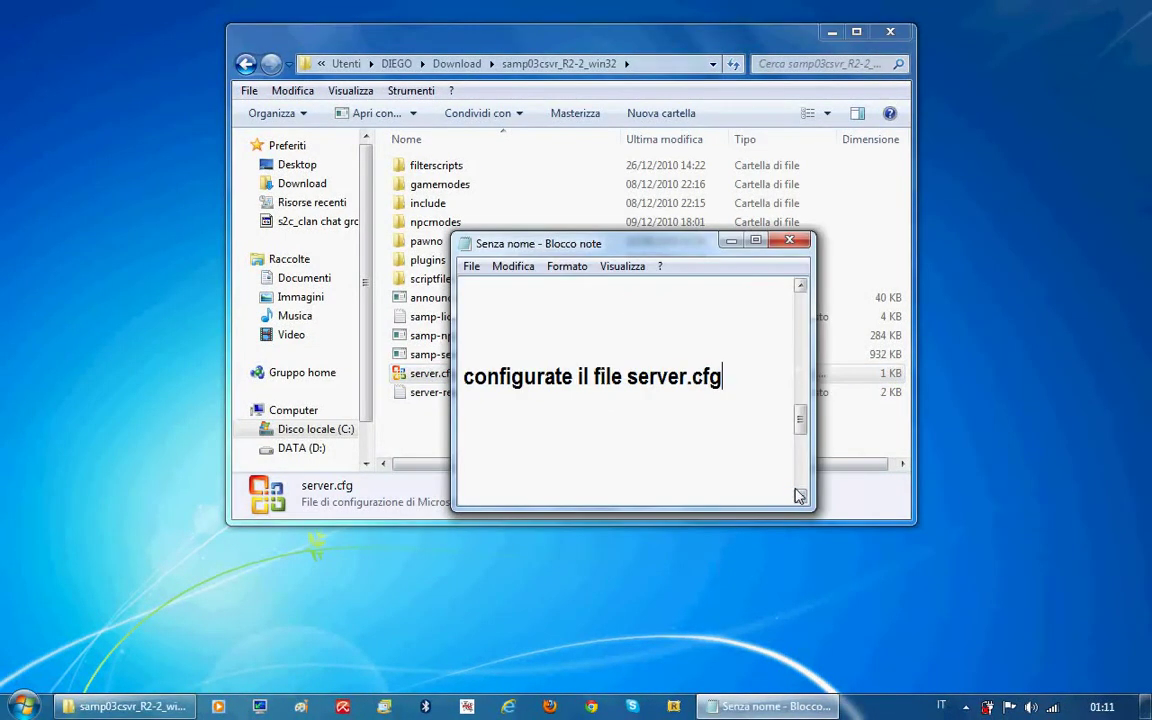
left_click(800, 496)
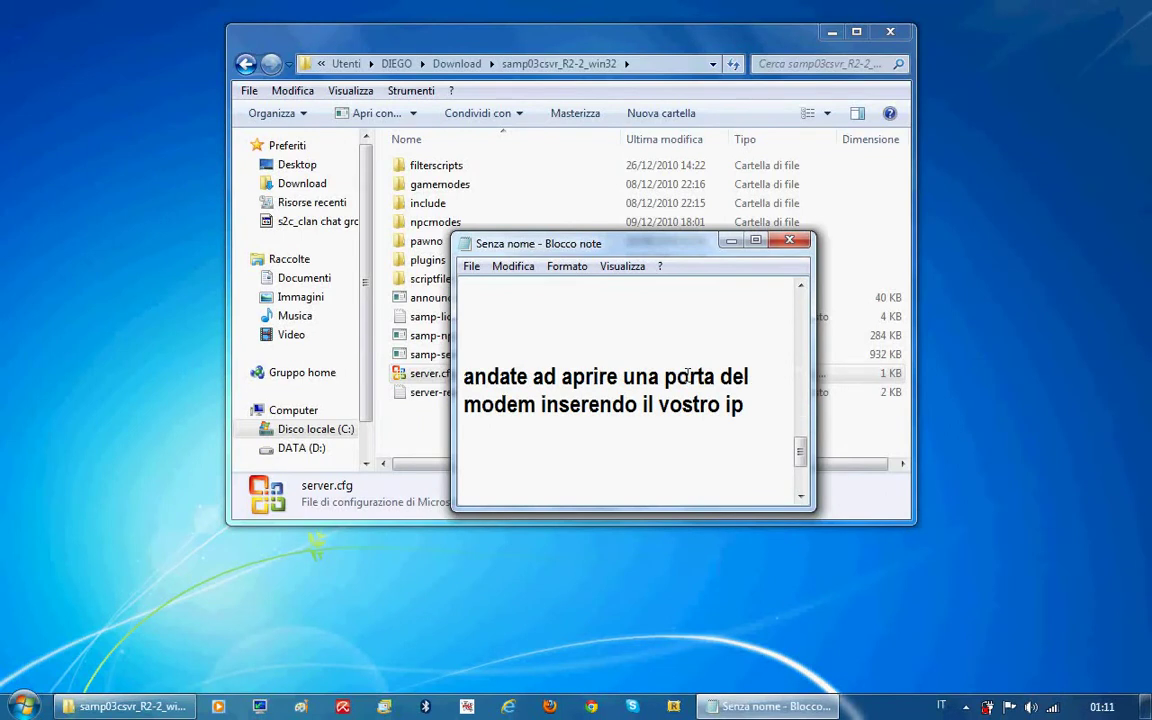
double_click(735, 405)
left_click(745, 405)
Run ipconfig in cmd to read IPv4 192.168.1.103 and default gateway 192.168.1.1
left_click(24, 700)
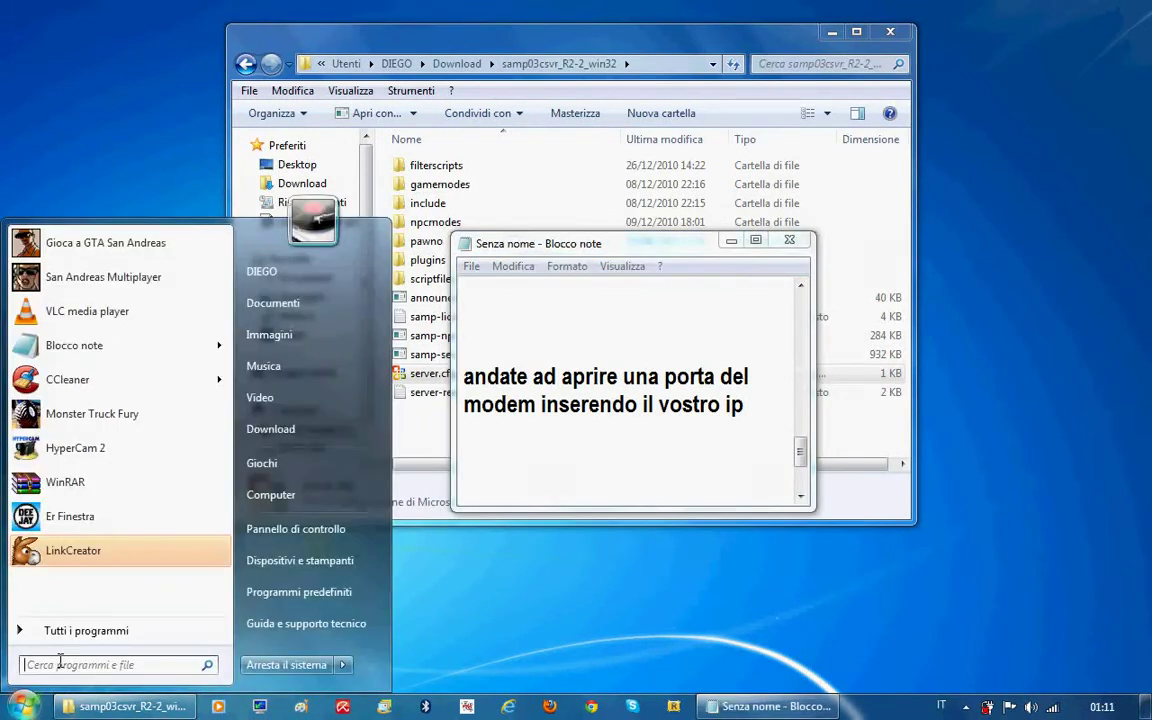
type("cmd")
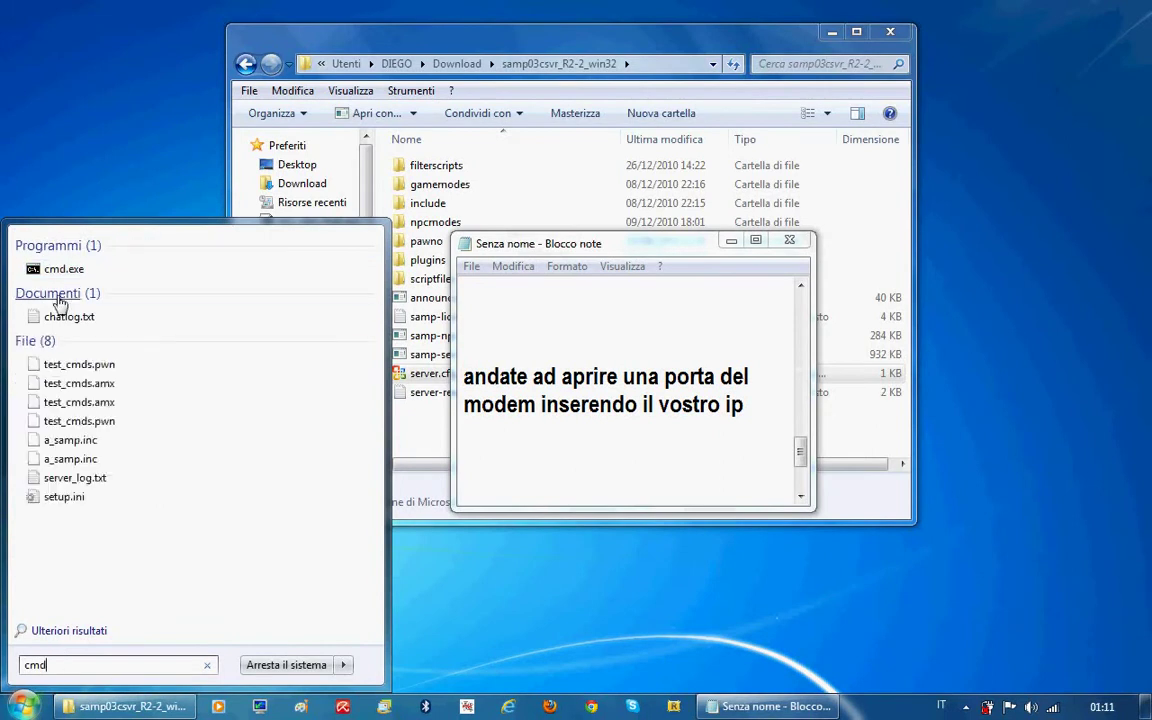
left_click(60, 269)
type("ipcon")
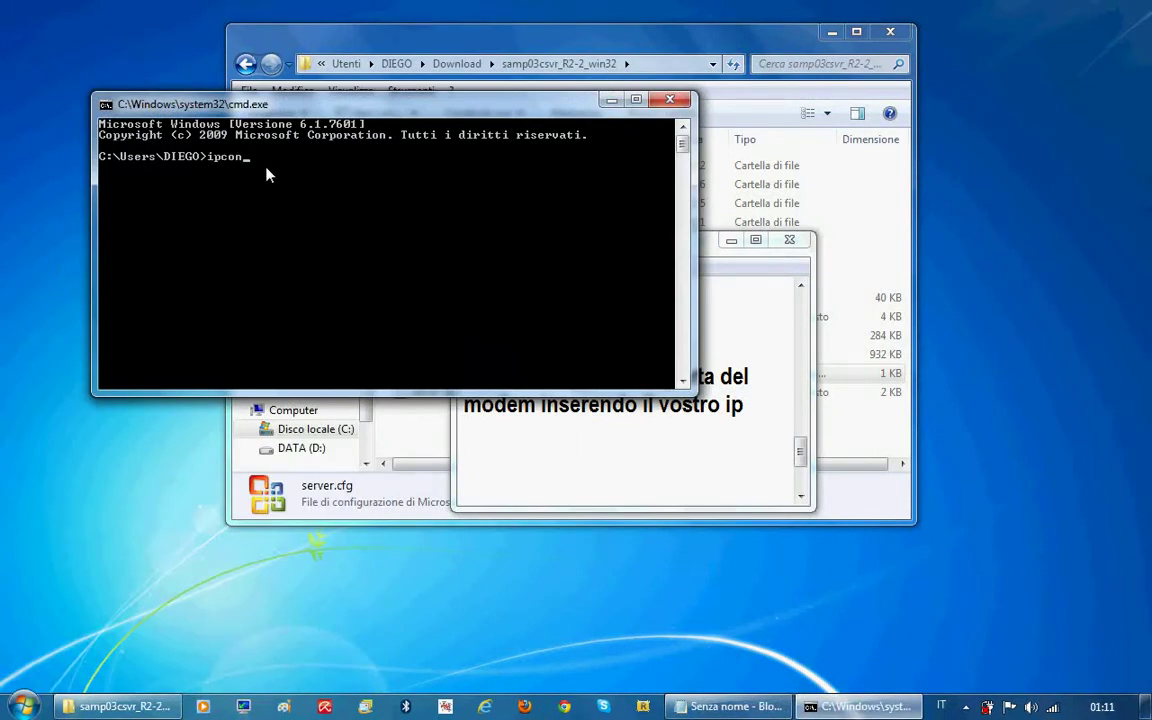
type("fig")
key("Return")
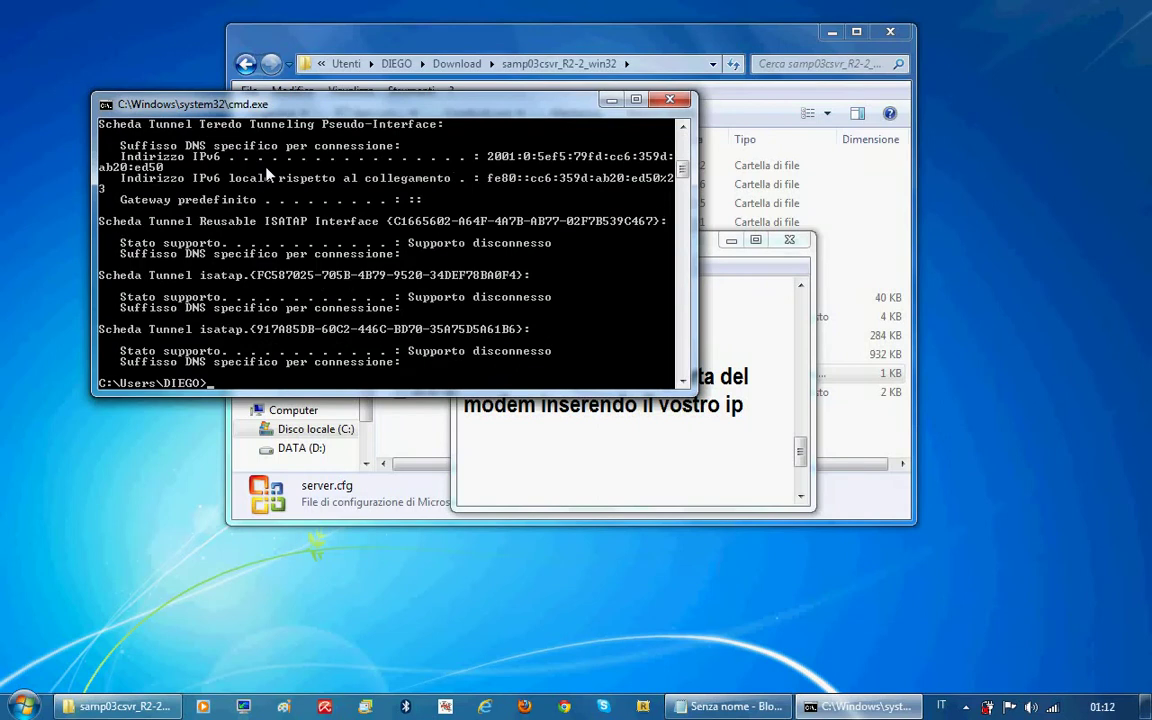
scroll(268, 175, "up", 6)
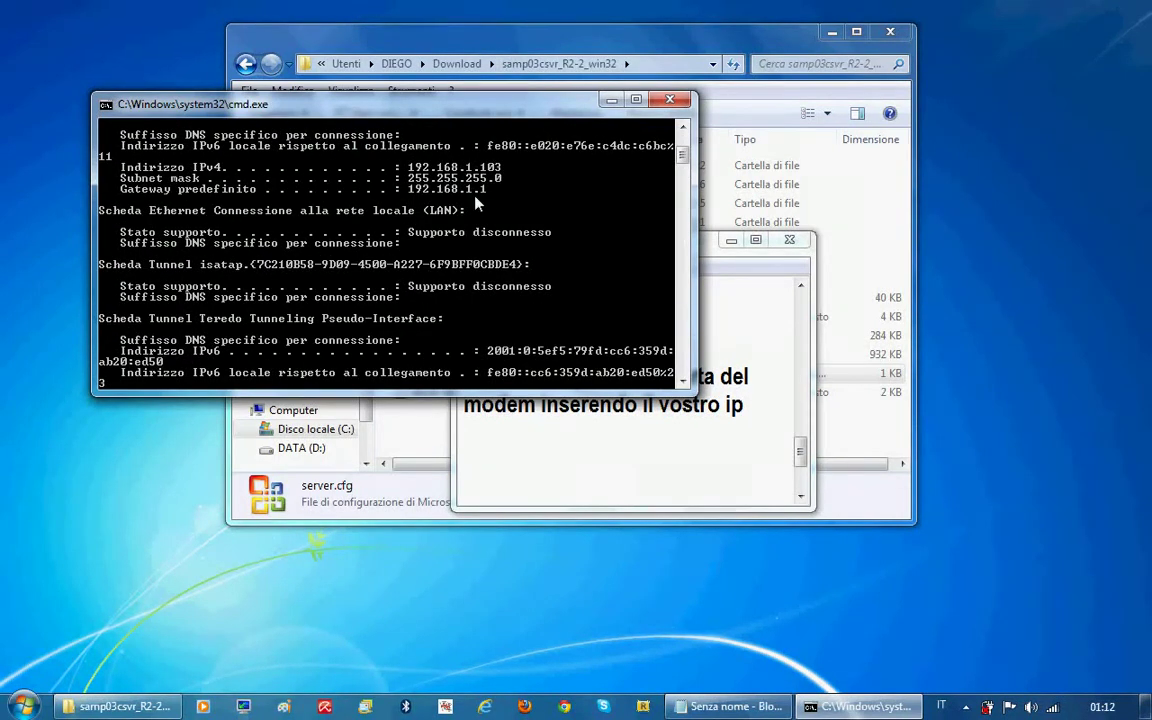
left_click(684, 381)
left_click(684, 381)
left_click(684, 381)
left_click(684, 381)
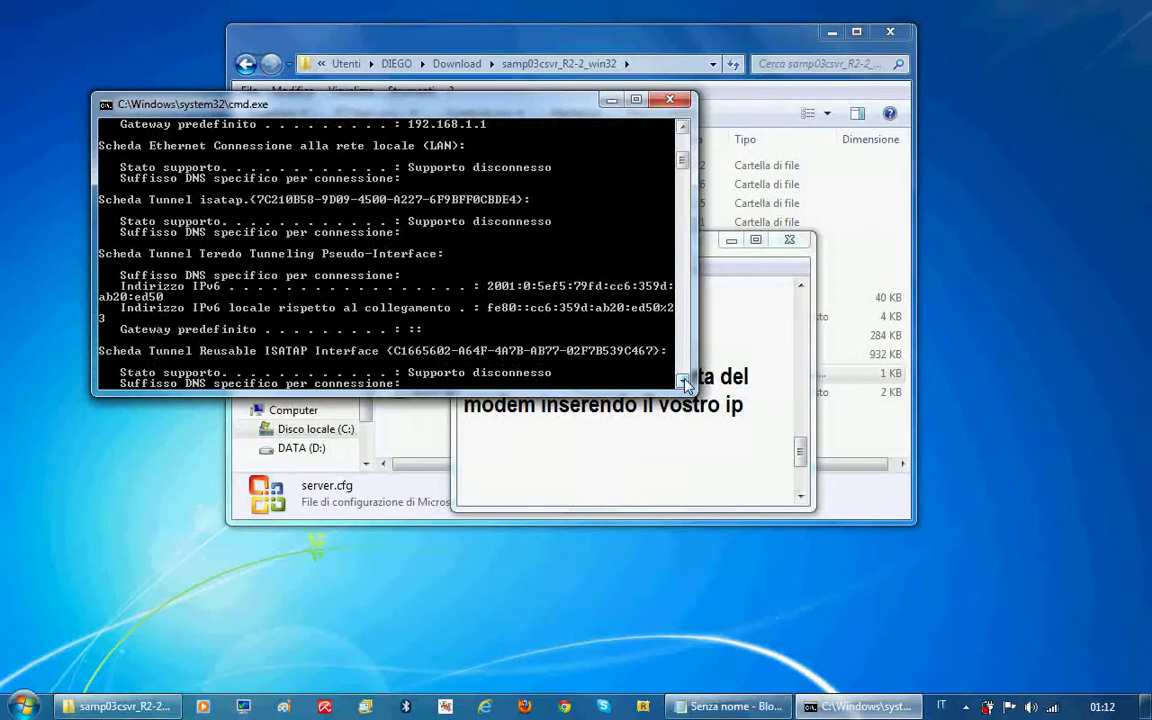
left_click(565, 706)
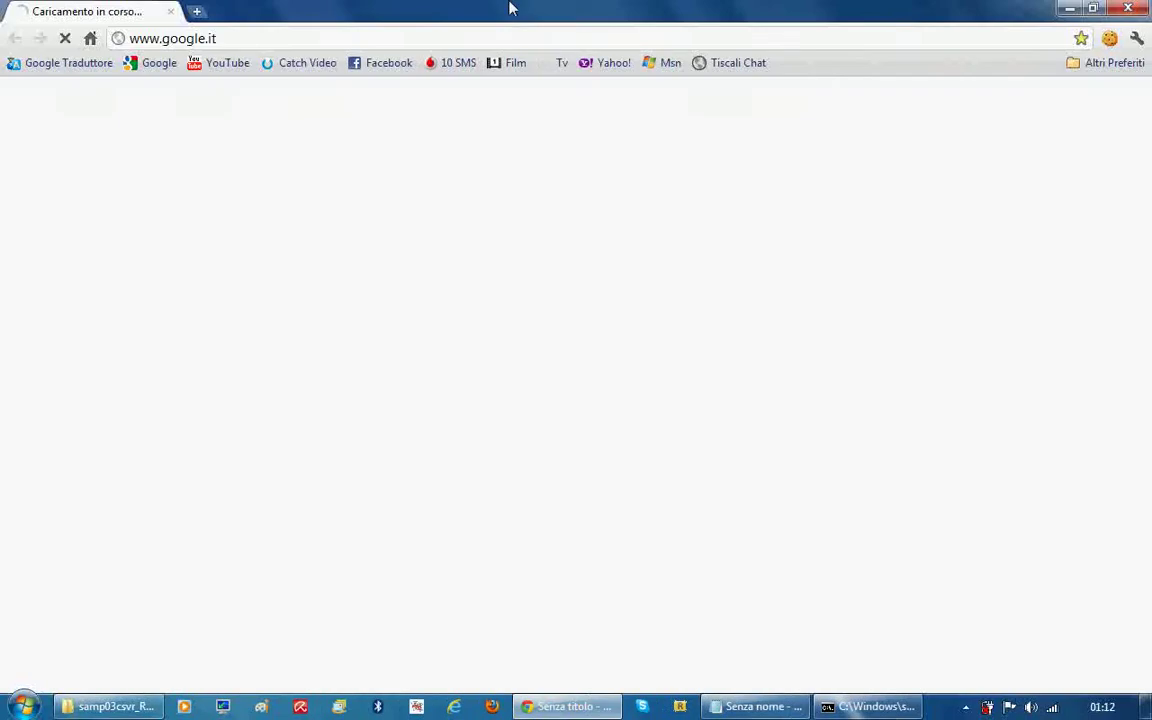
Load the Tiscali router page at 192.168.1.1, log in, and go to NAT > Virtual Server
double_click(510, 9)
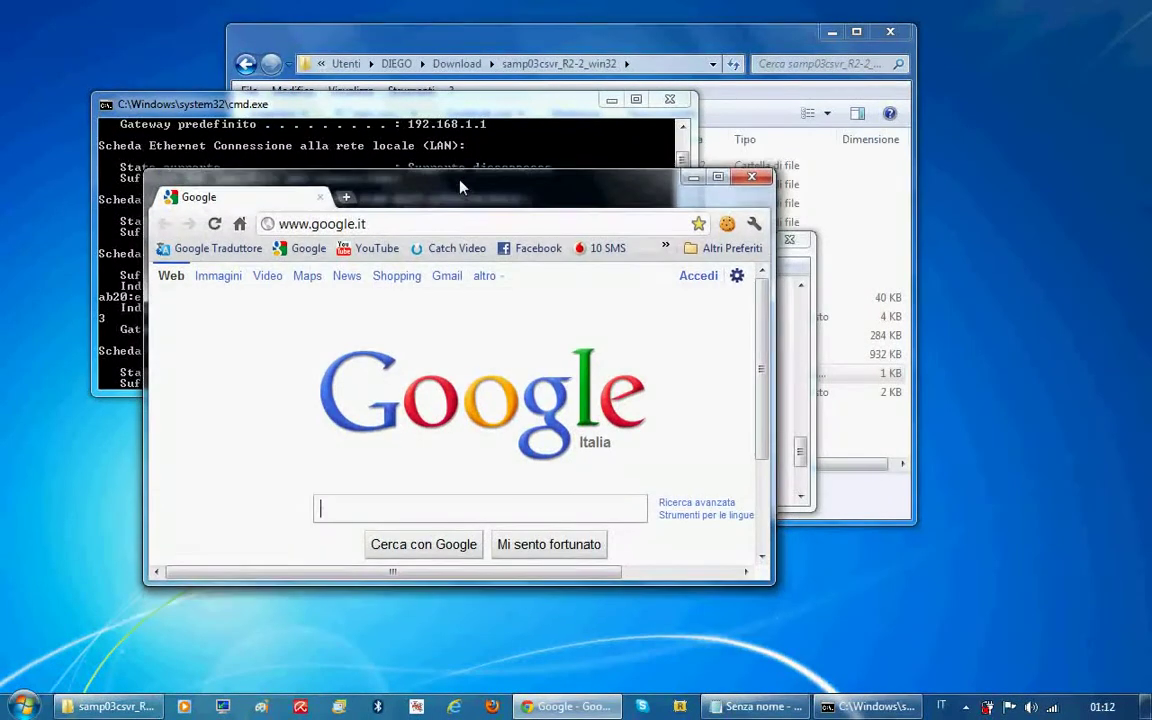
left_click(320, 224)
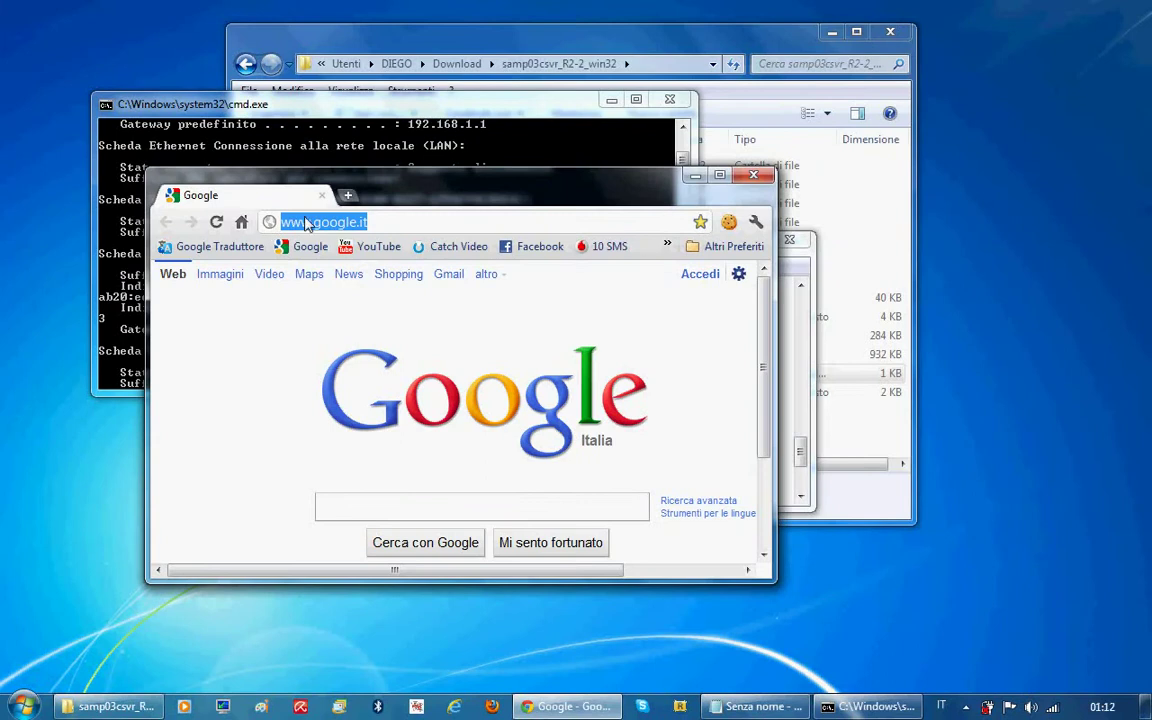
left_click_drag(388, 200, 479, 181)
type("1")
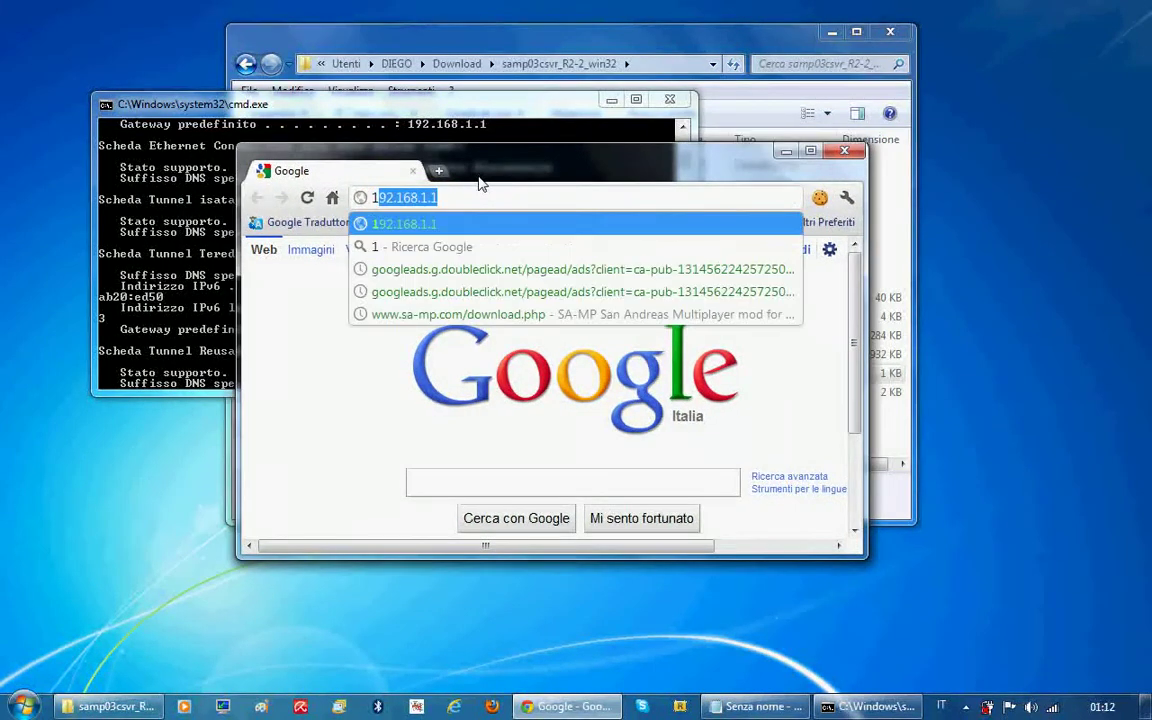
type("92.168")
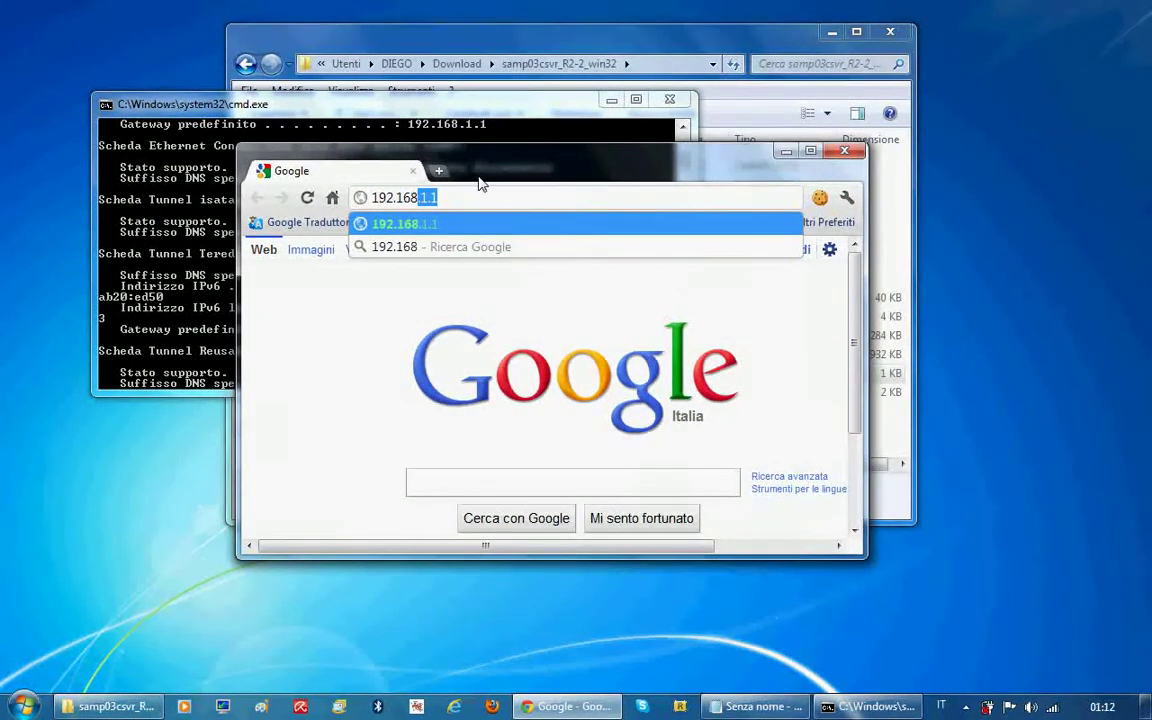
type(".1.1")
key("Return")
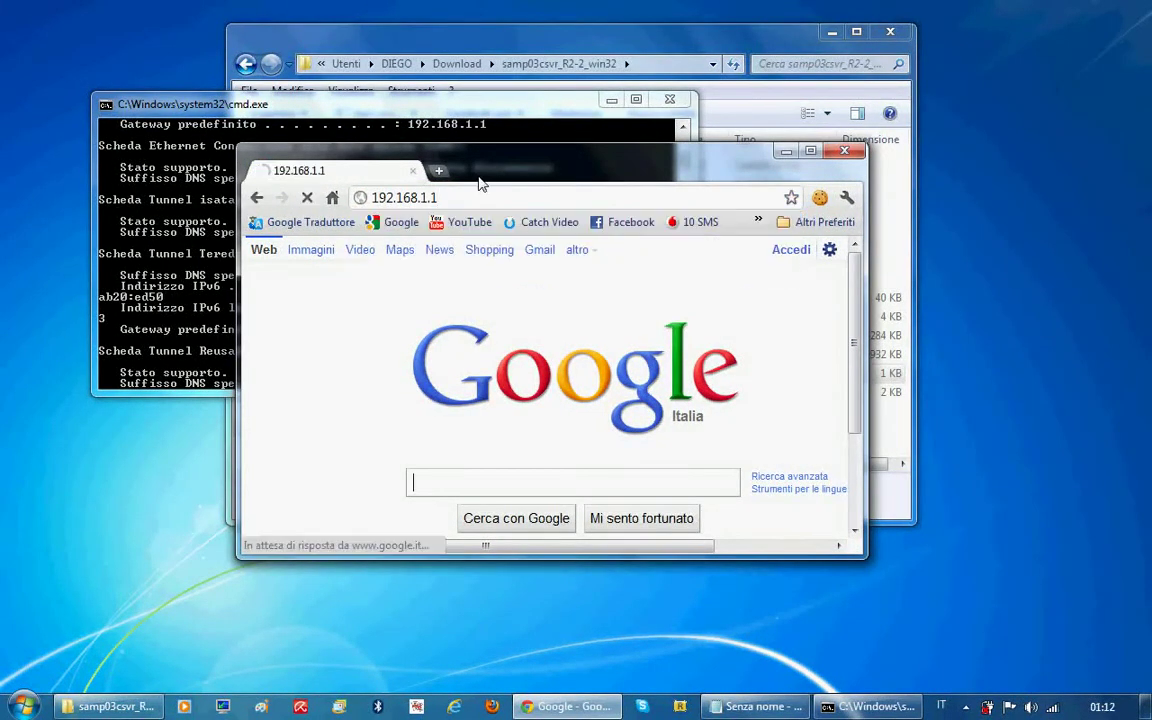
double_click(480, 182)
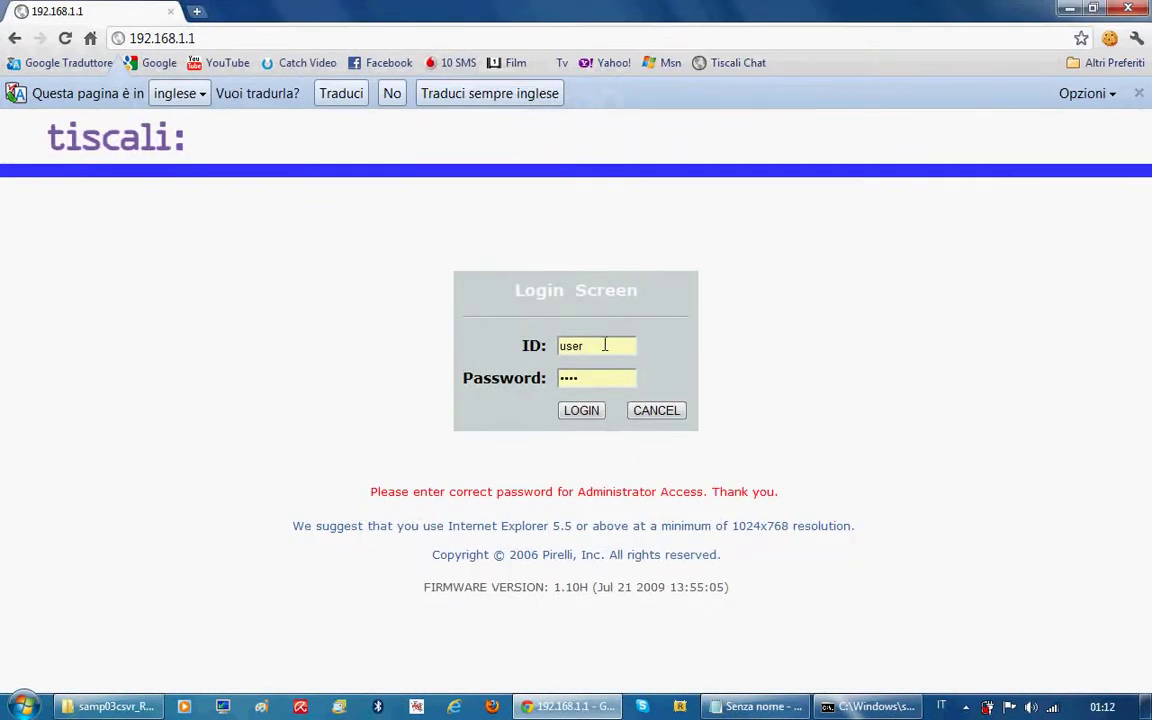
left_click(580, 411)
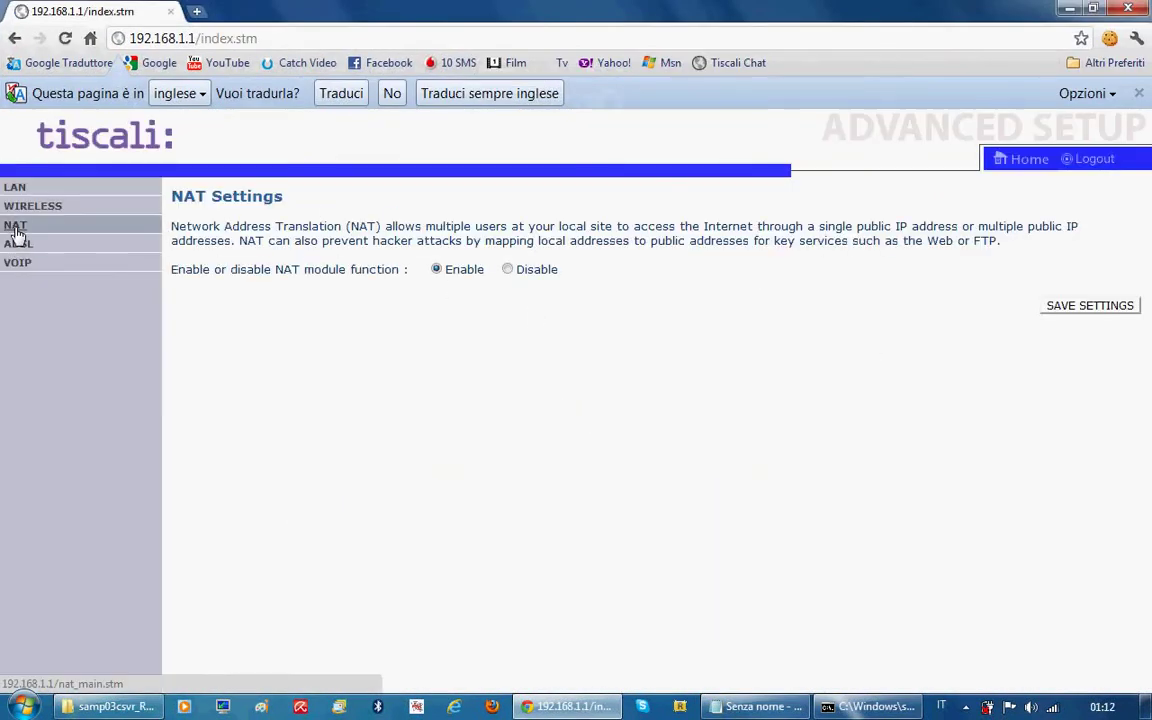
left_click(30, 230)
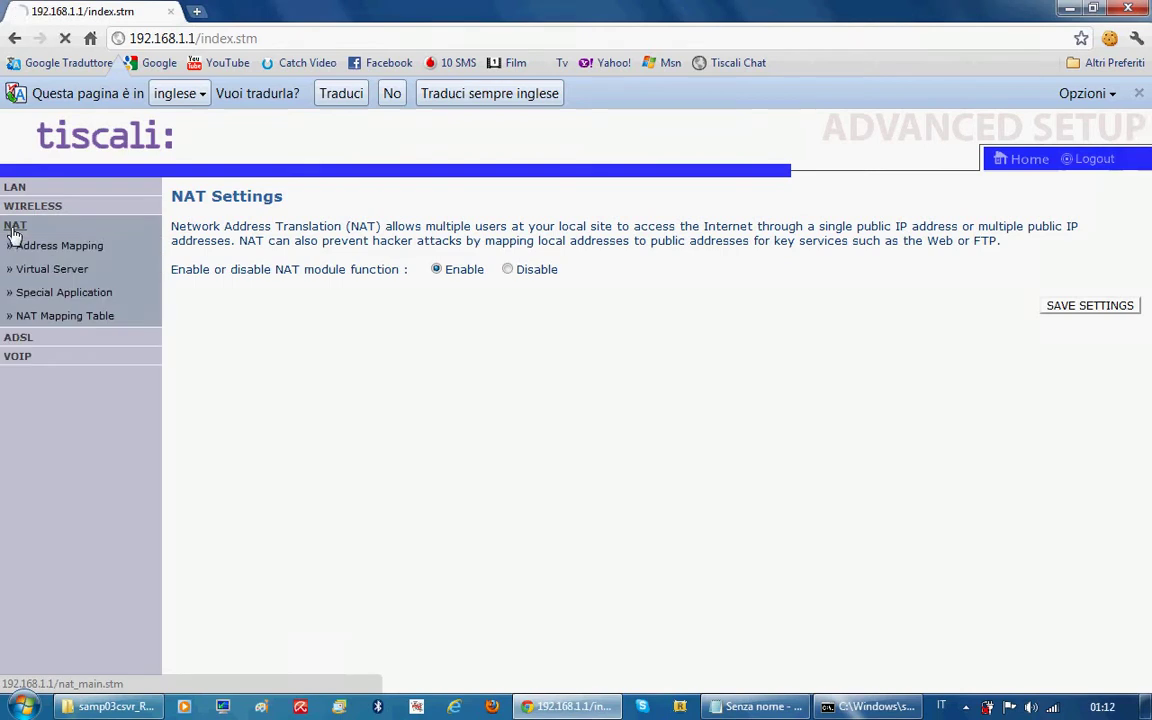
left_click(54, 270)
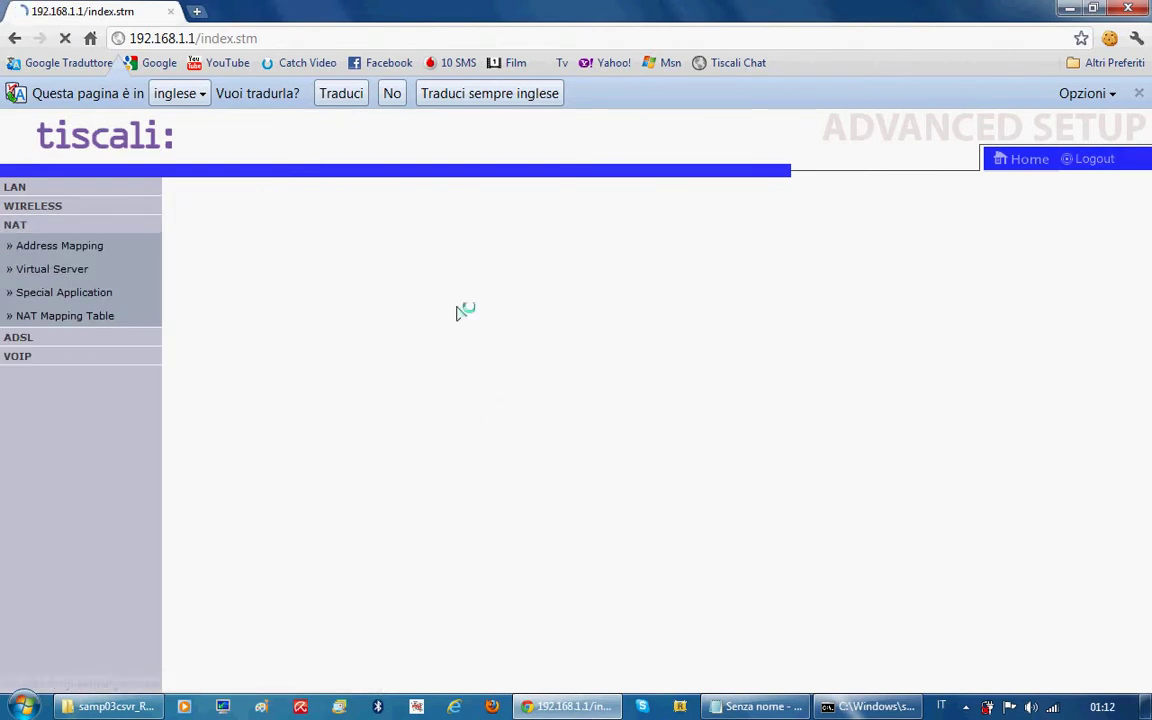
Compare the Virtual Server table with the ipconfig IPv4 address 192.168.1.103
scroll(497, 377, "down", 2)
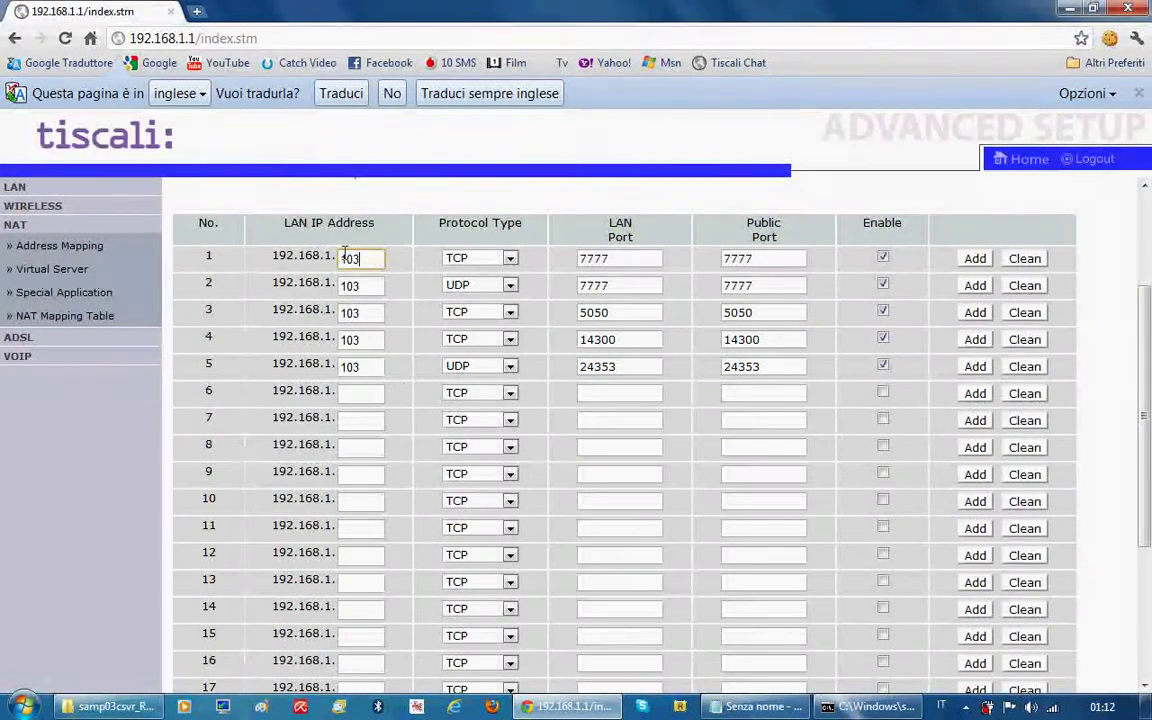
key("alt+Tab")
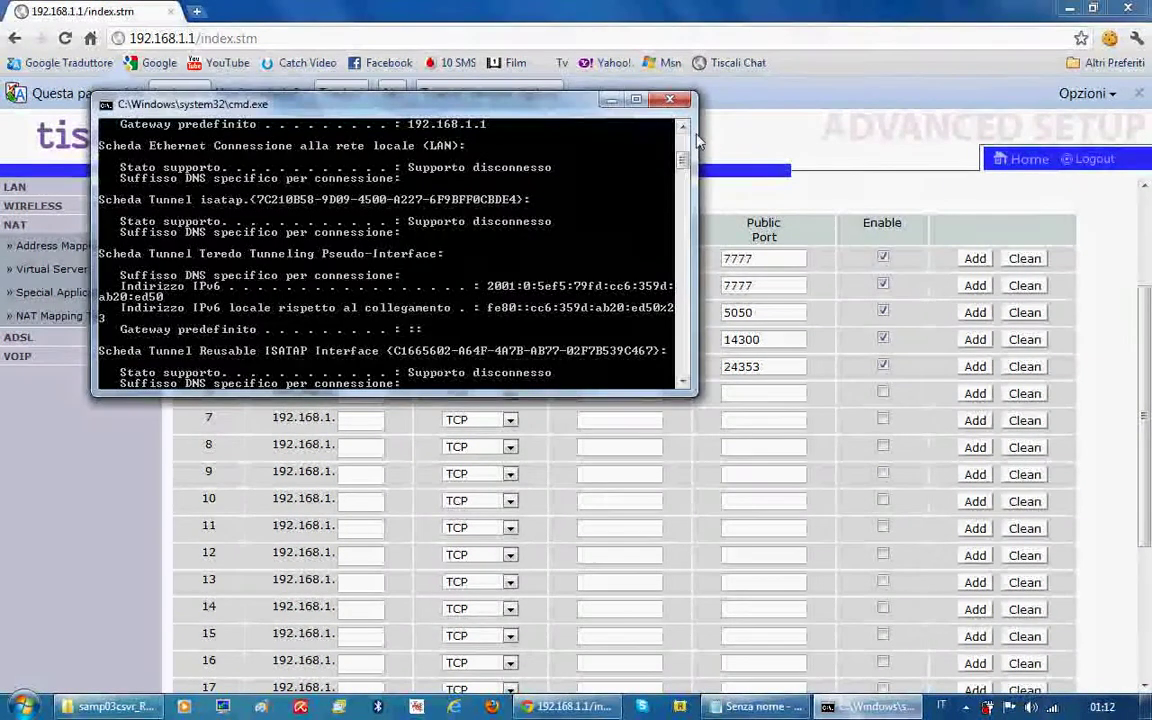
scroll(490, 307, "up", 1)
left_click_drag(480, 103, 458, 288)
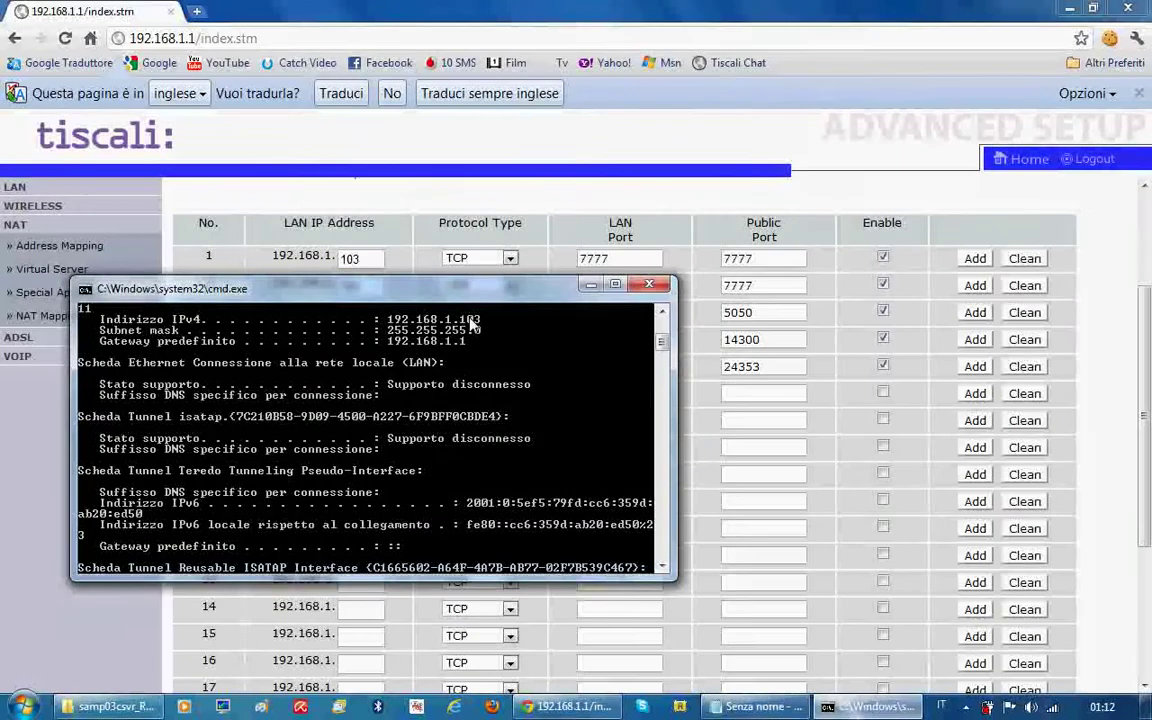
key("alt+Tab")
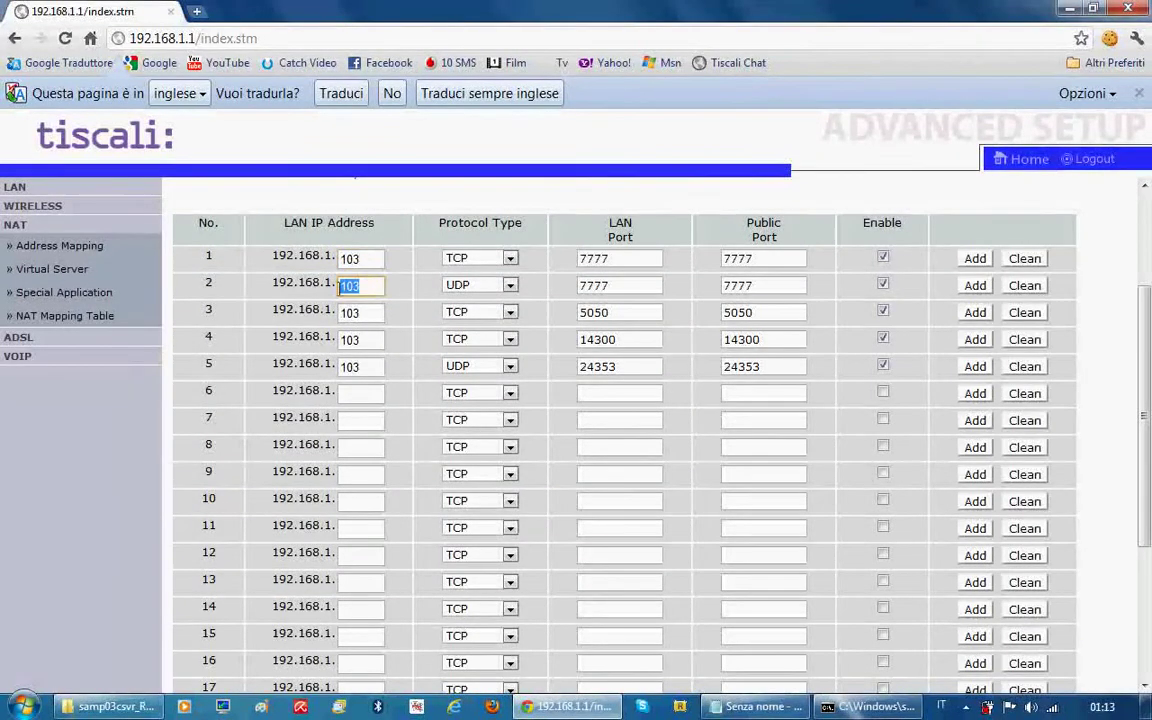
Verify rows 1–2 forward port 7777 TCP and UDP, then log out of the router and close Chrome
left_click(495, 260)
left_click(497, 265)
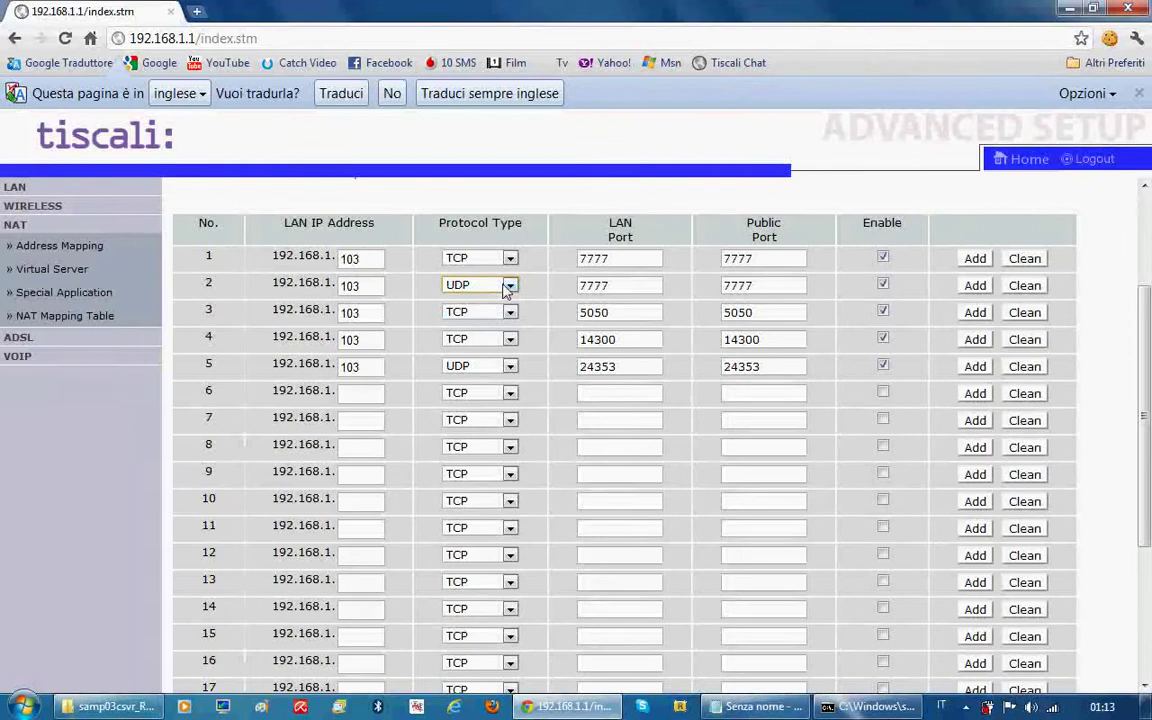
left_click_drag(617, 285, 576, 259)
left_click(893, 260)
left_click(1094, 159)
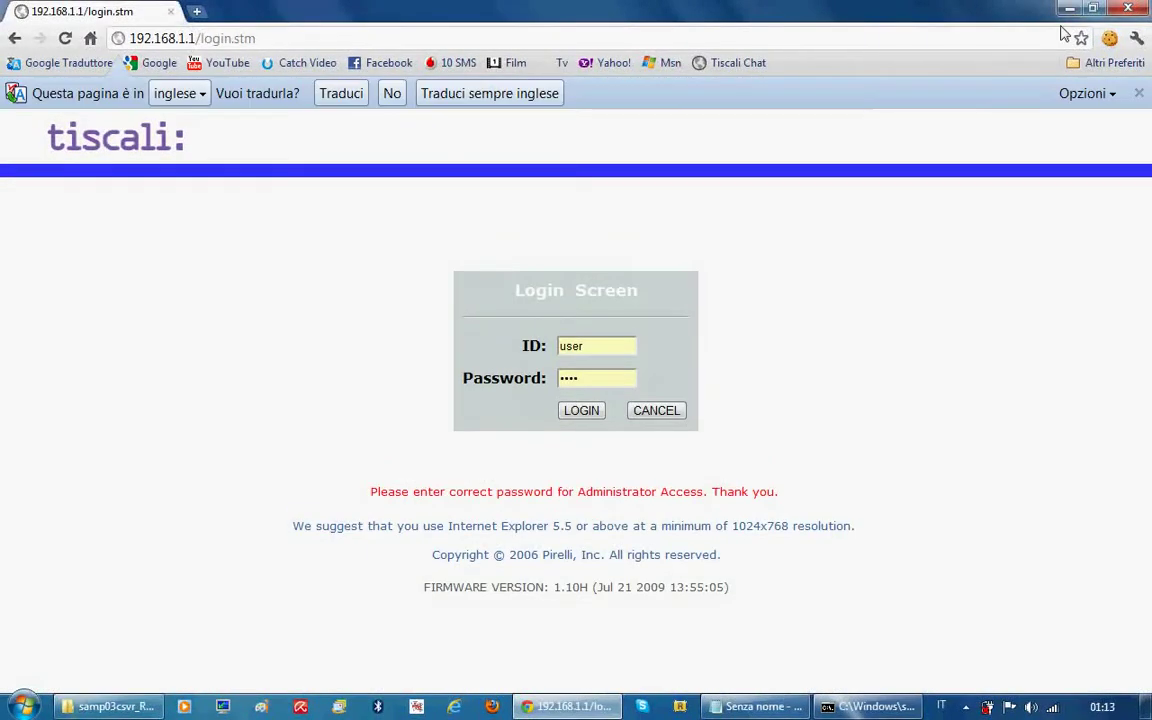
left_click(1126, 9)
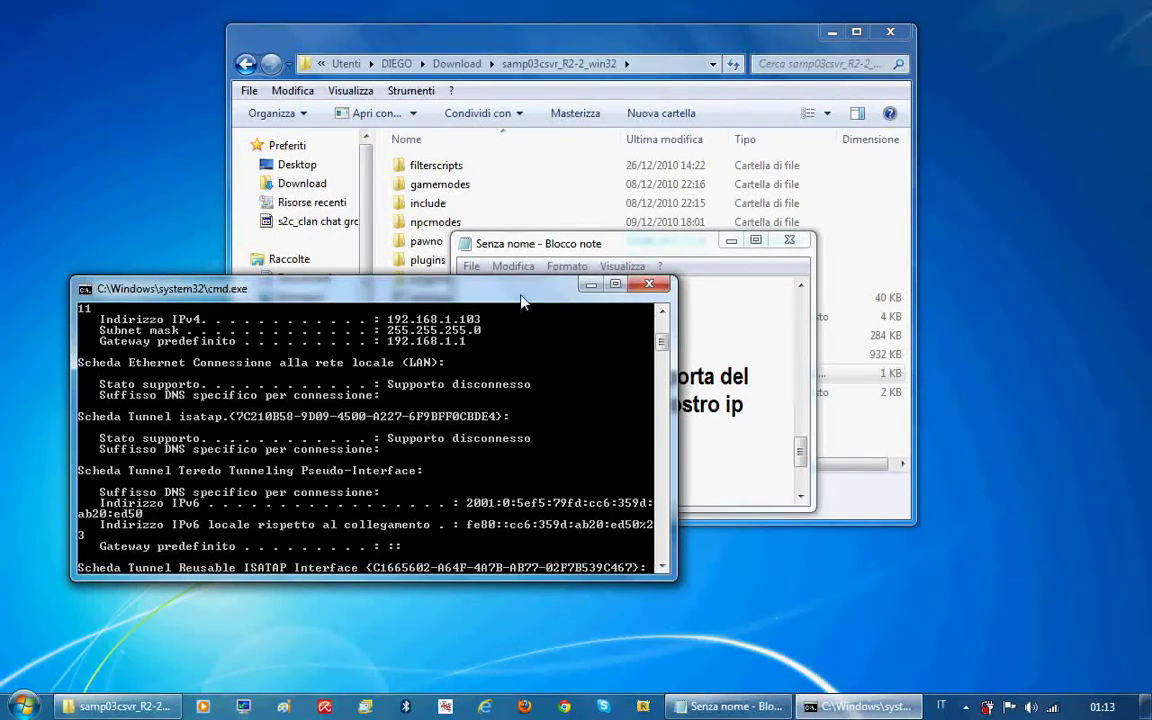
Close Command Prompt and reveal the next tutorial note, 'aprite il server'
left_click_drag(429, 289, 596, 300)
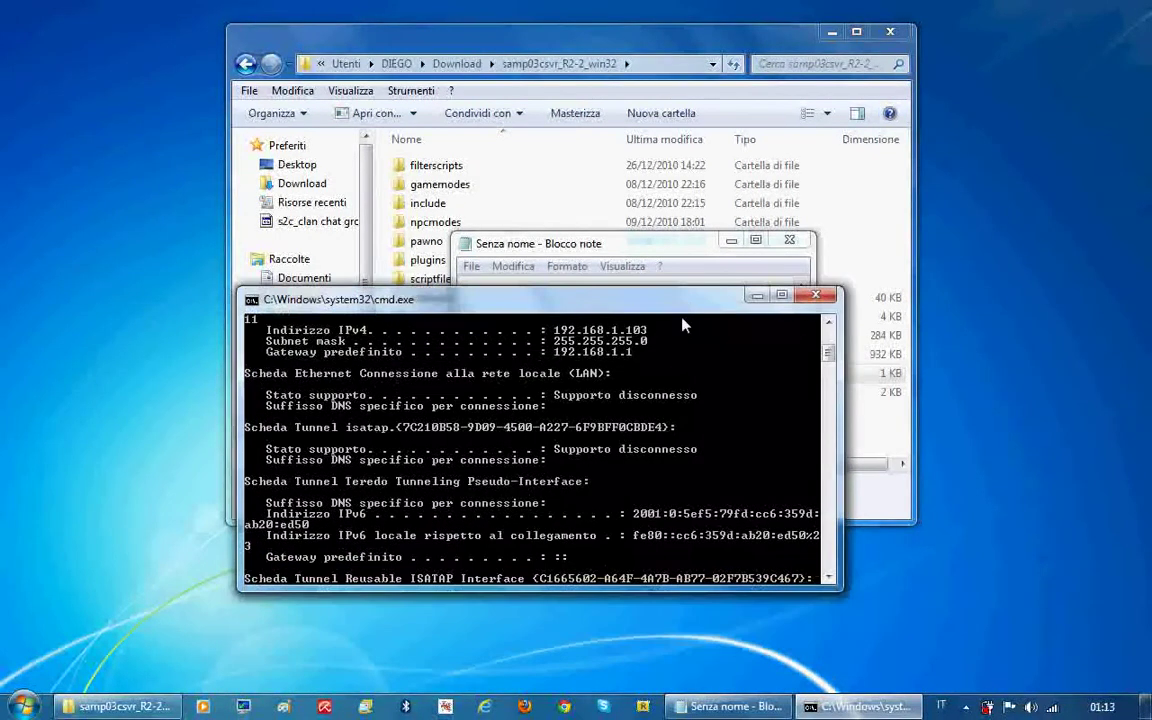
left_click(815, 297)
left_click(800, 497)
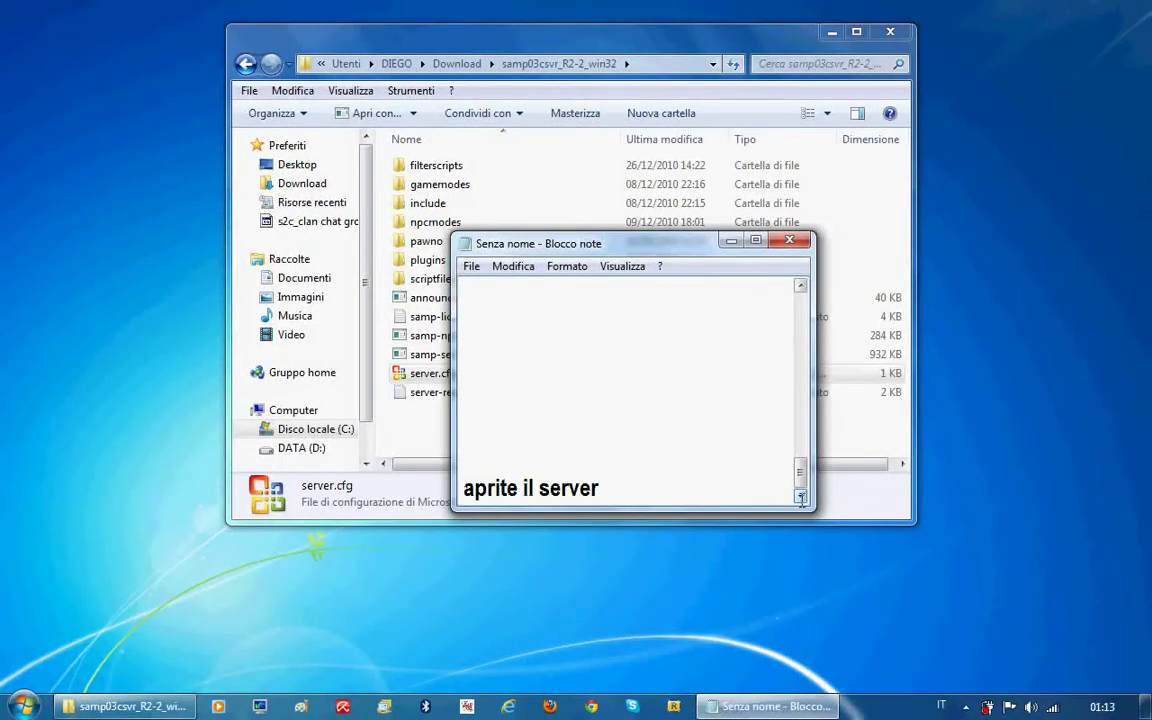
left_click_drag(600, 488, 462, 455)
left_click(610, 488)
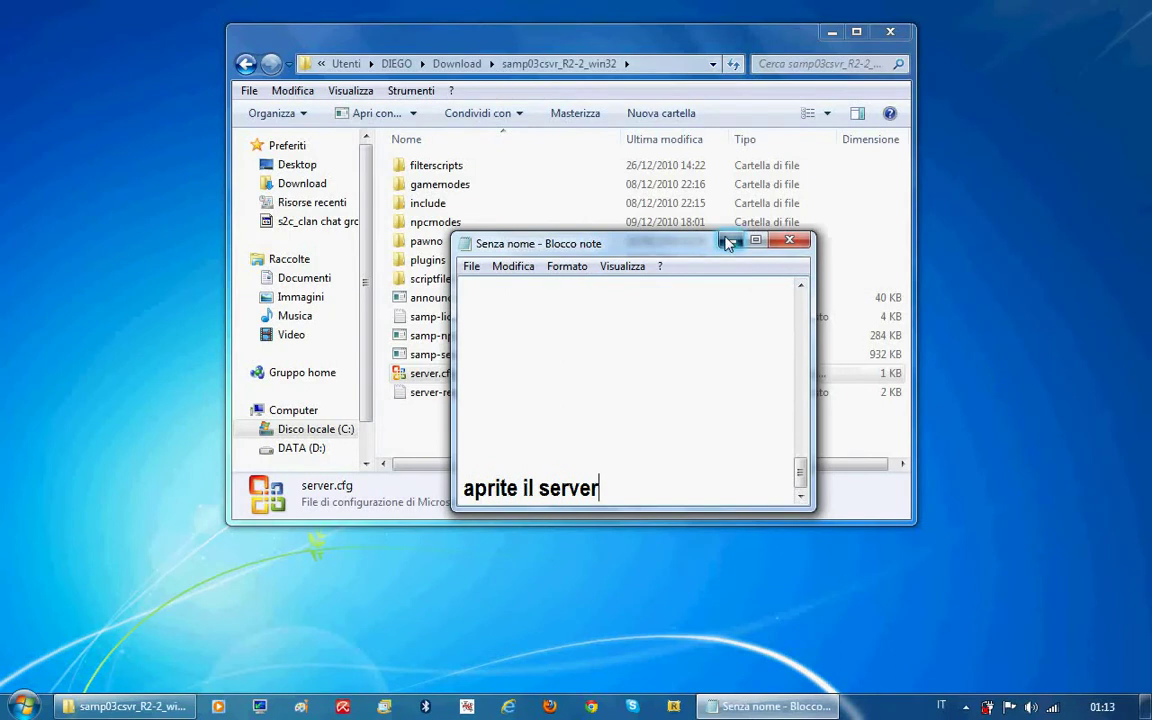
left_click(729, 242)
Start samp-server.exe, allow it through the firewall on private networks only, and minimize its console
double_click(440, 356)
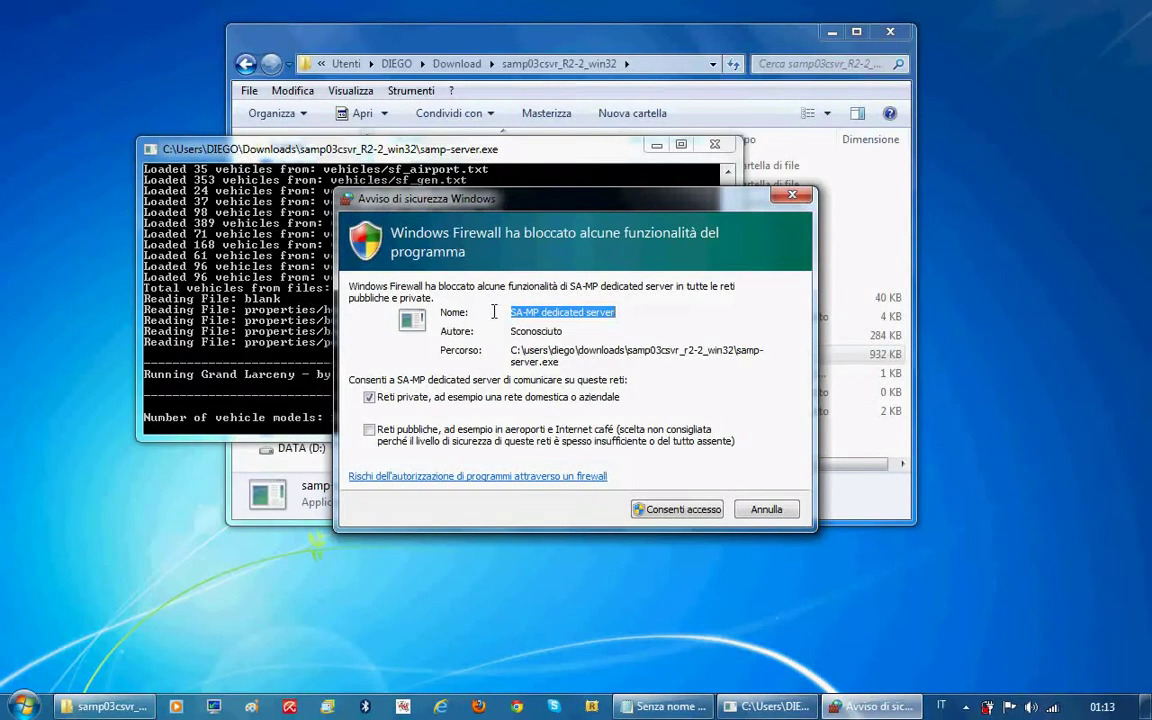
left_click(605, 432)
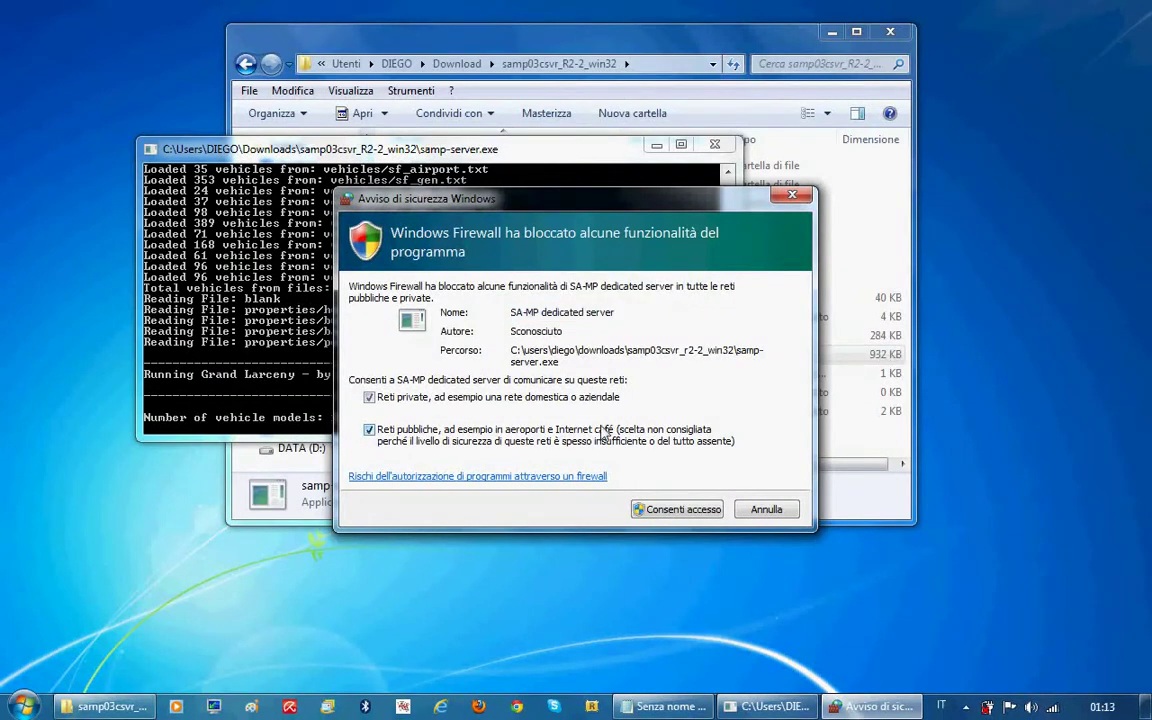
left_click(379, 433)
left_click(677, 509)
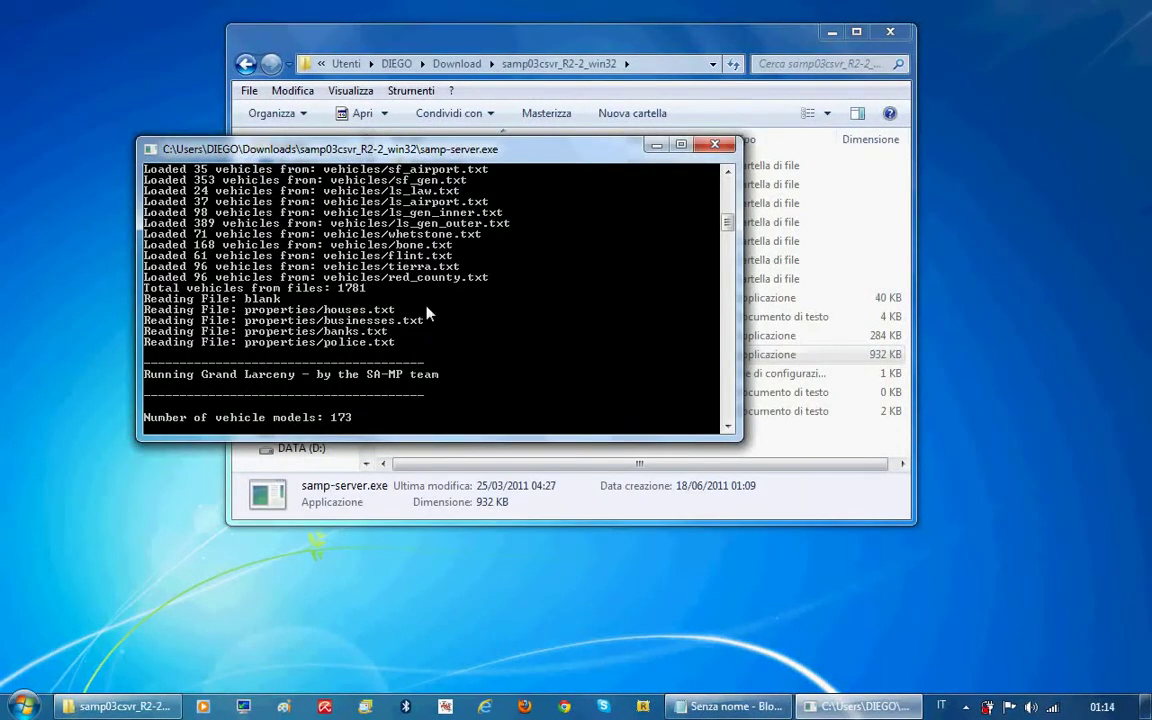
left_click(656, 147)
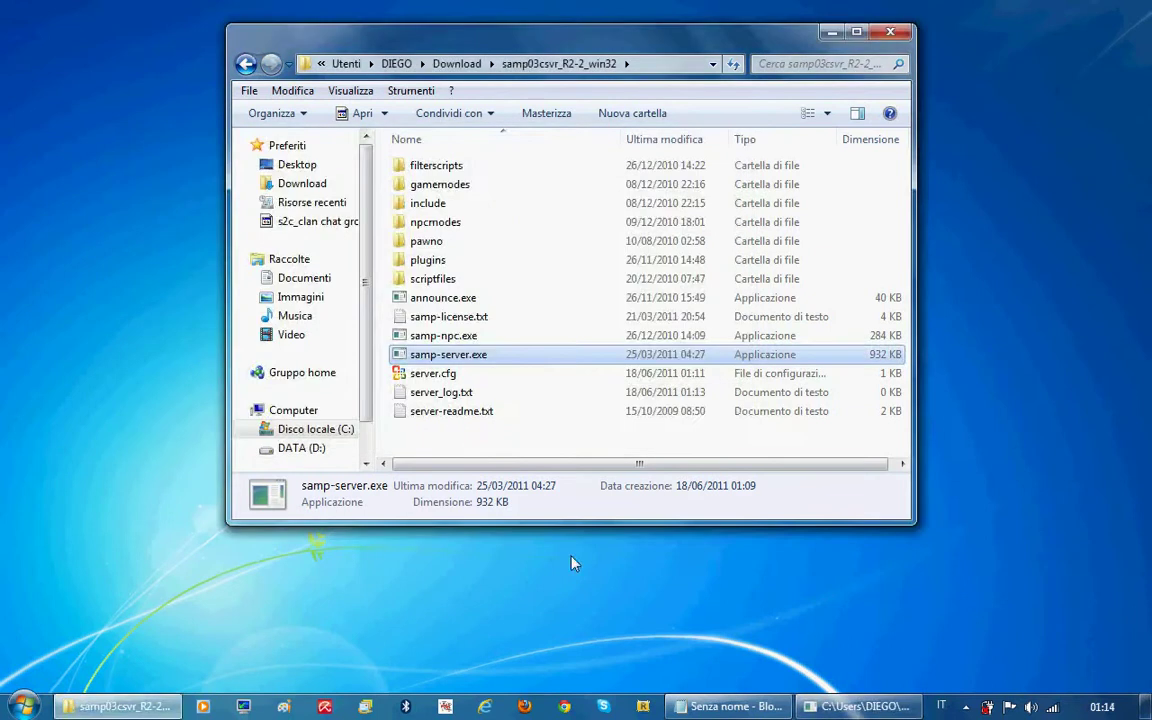
left_click(24, 707)
left_click(77, 288)
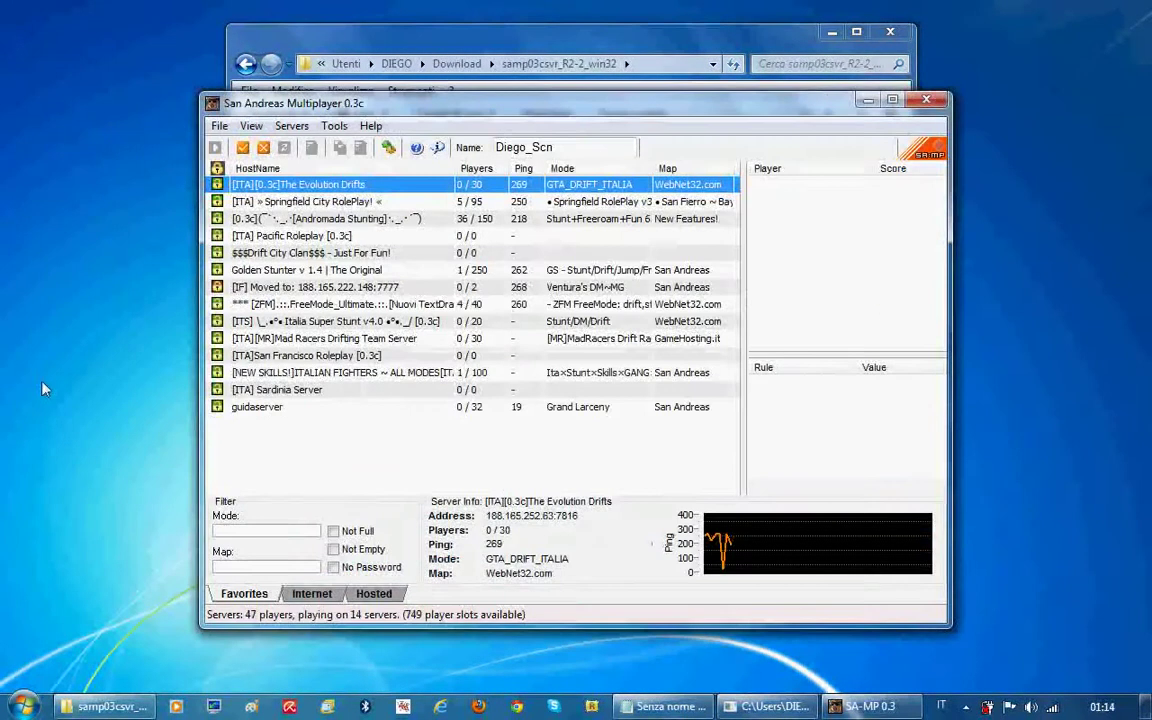
double_click(368, 406)
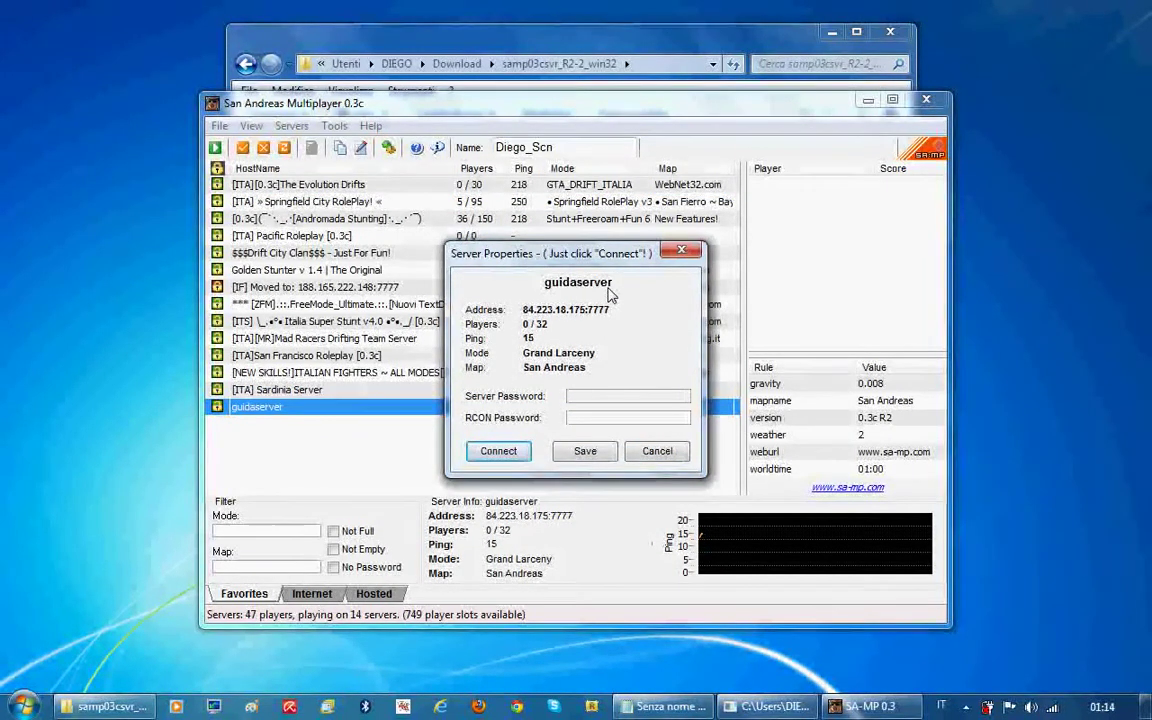
key("Return")
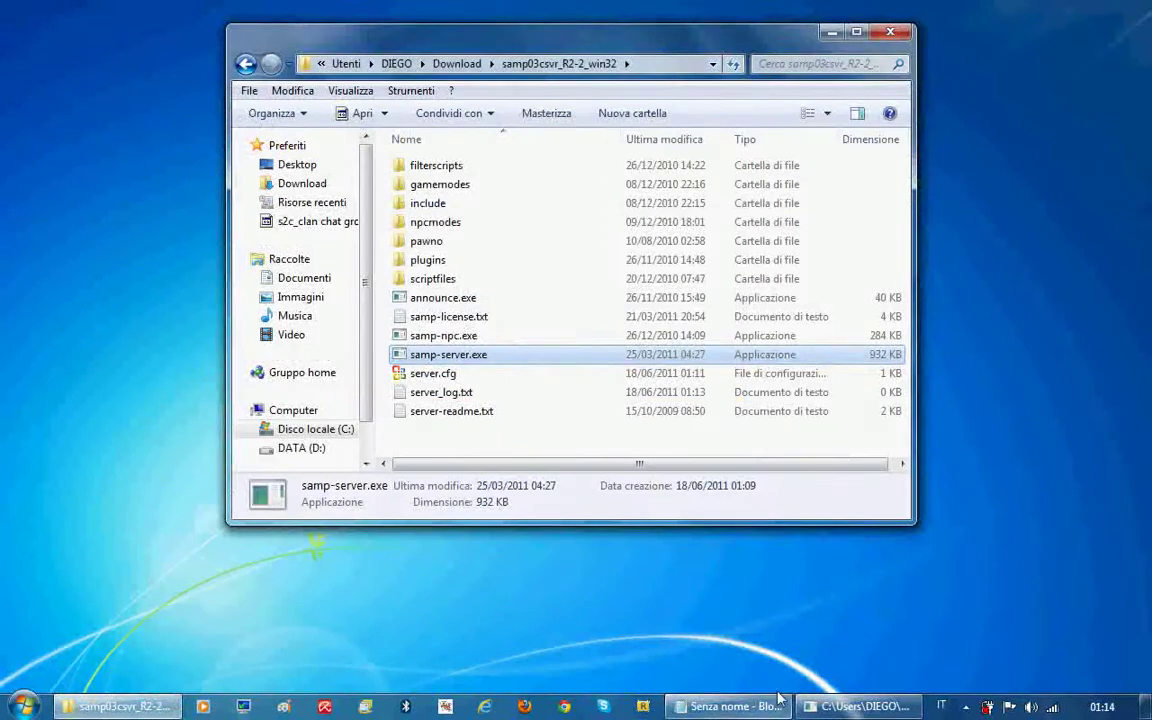
left_click(780, 704)
Type the note 'per dare l'indirizzo ad un amico andate su ilmioip.it', correcting typos along the way
key("Return")
key("Return")
key("Return")
key("Return")
key("Return")
key("Return")
key("Return")
key("Return")
key("Return")
key("Return")
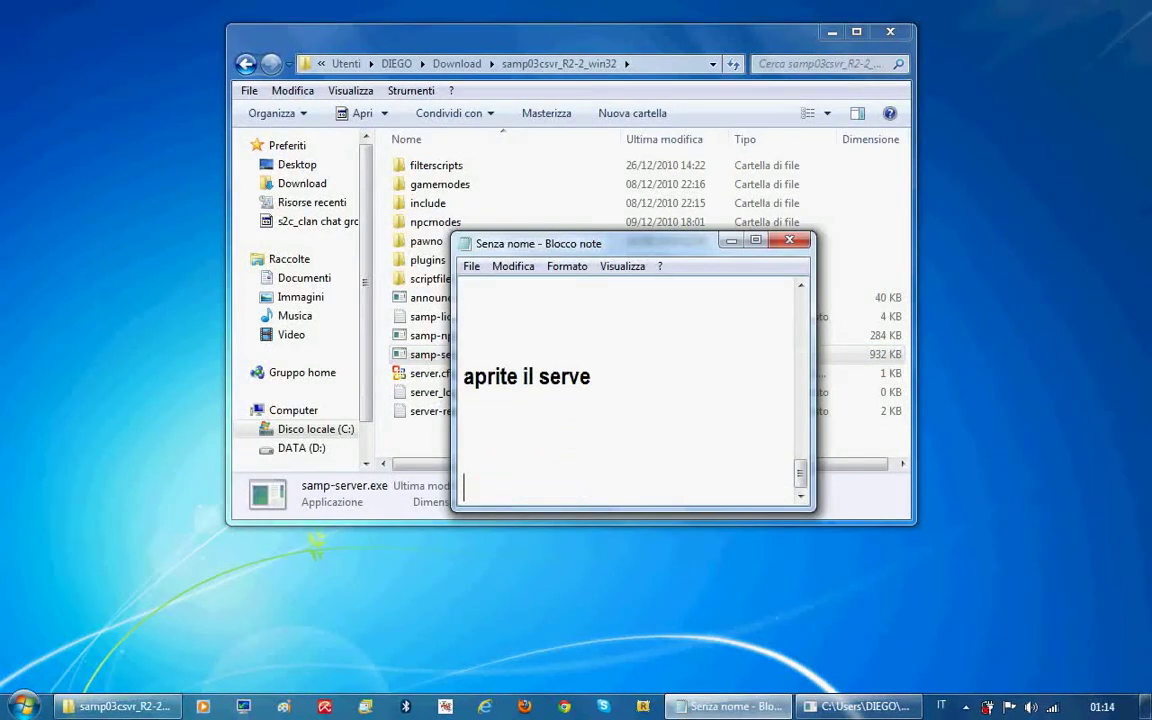
type("per")
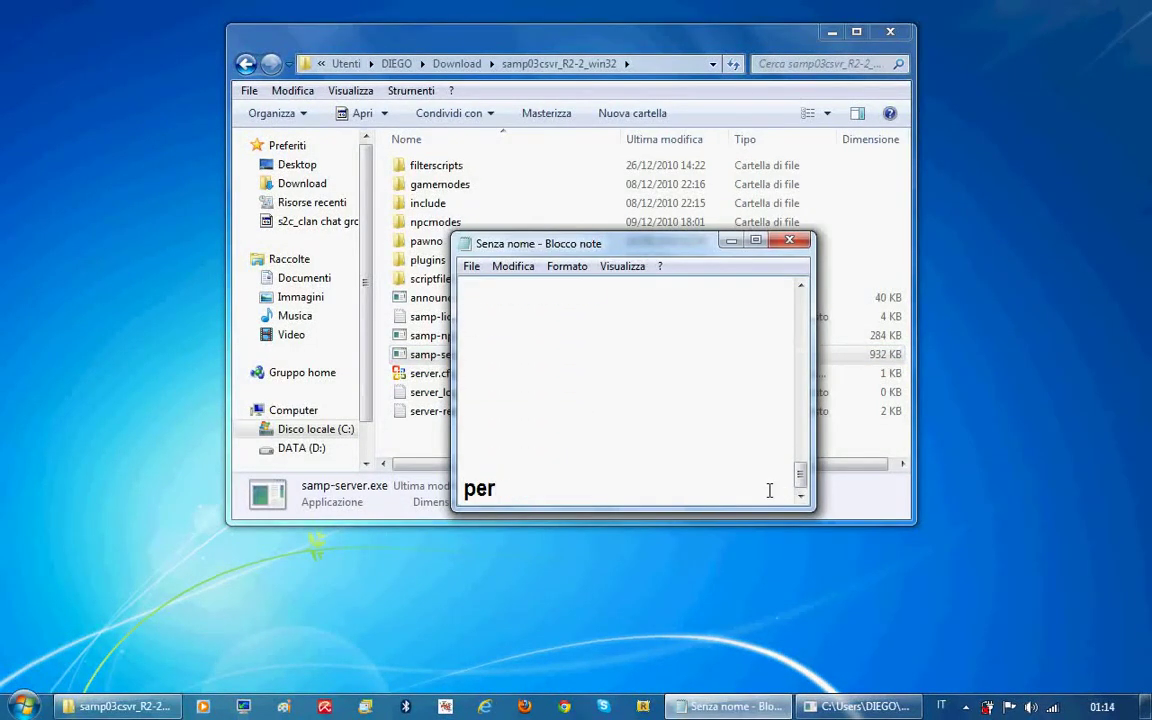
type(" rendere")
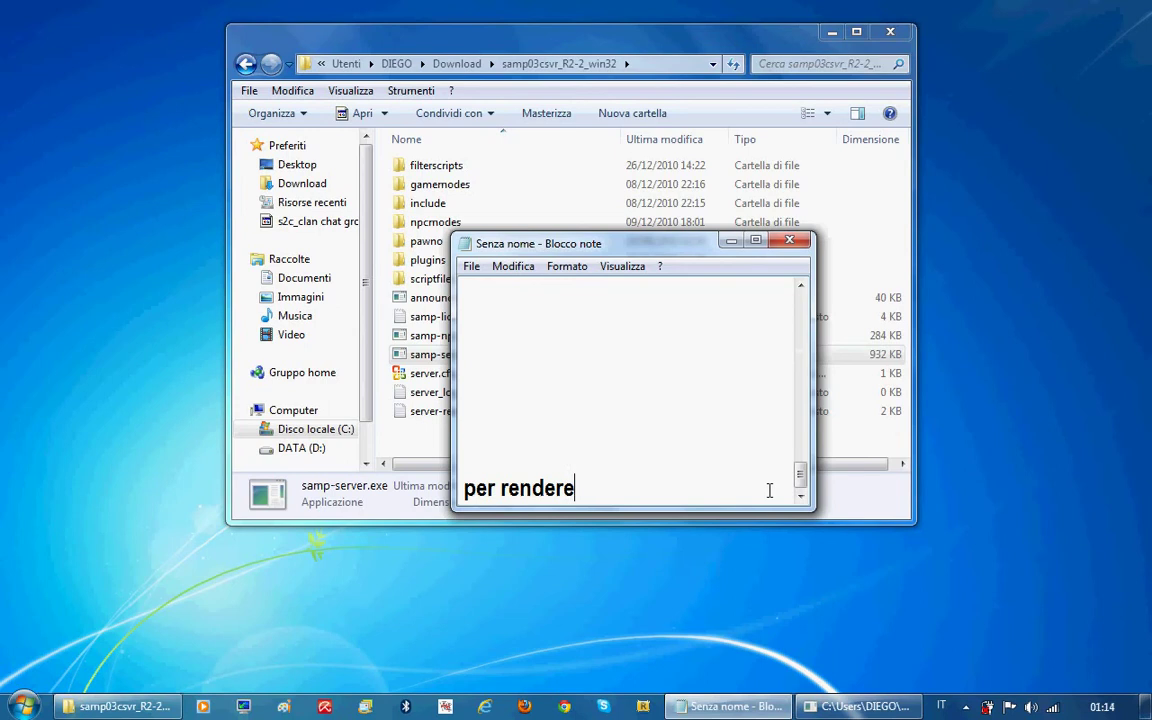
key("BackSpace")
key("BackSpace")
key("BackSpace")
key("BackSpace")
key("BackSpace")
key("BackSpace")
key("BackSpace")
type("dare l")
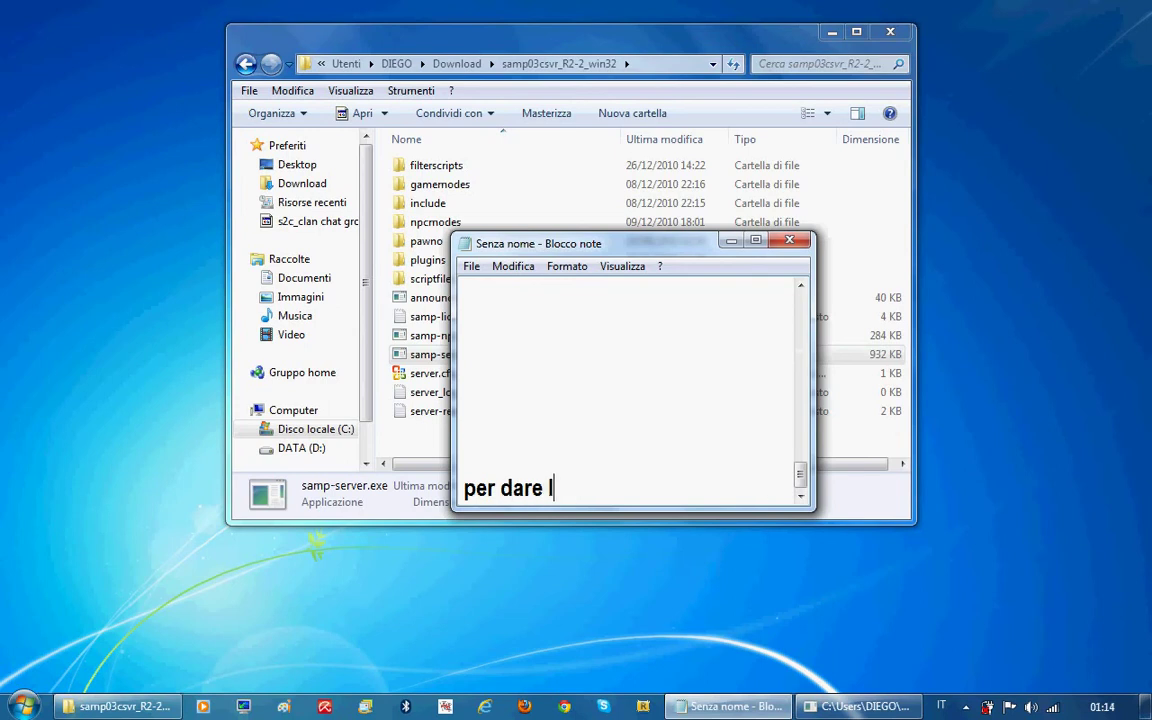
type("'indirizz")
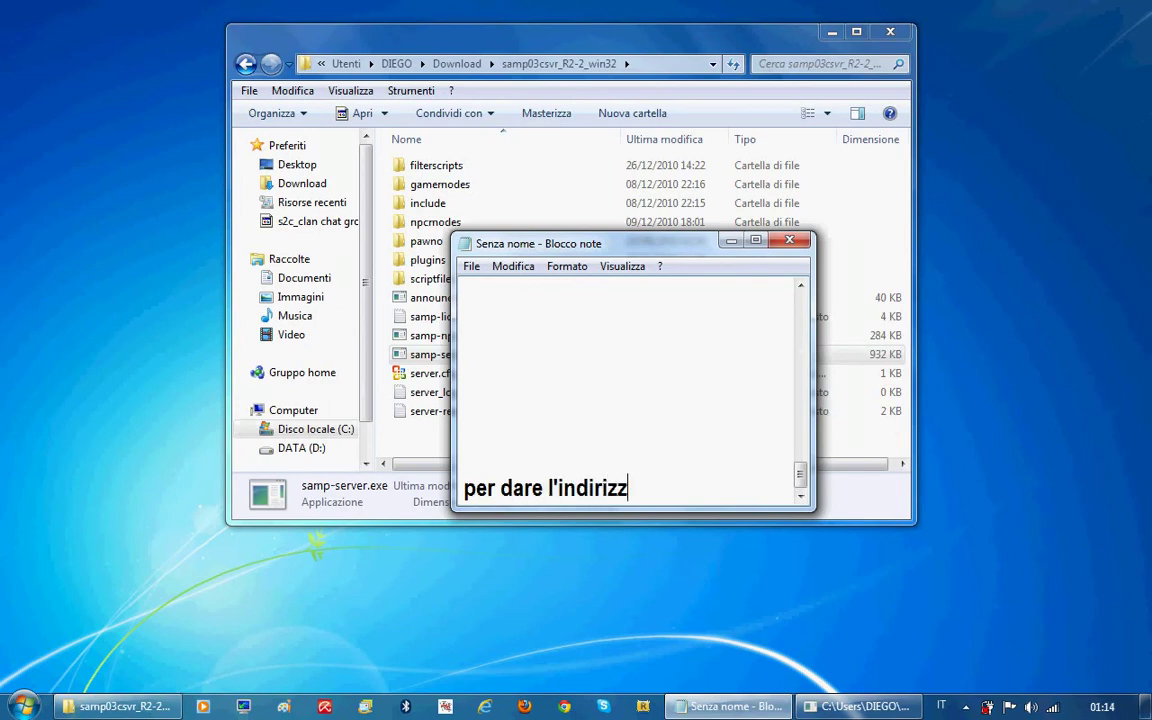
type("o ad un amico")
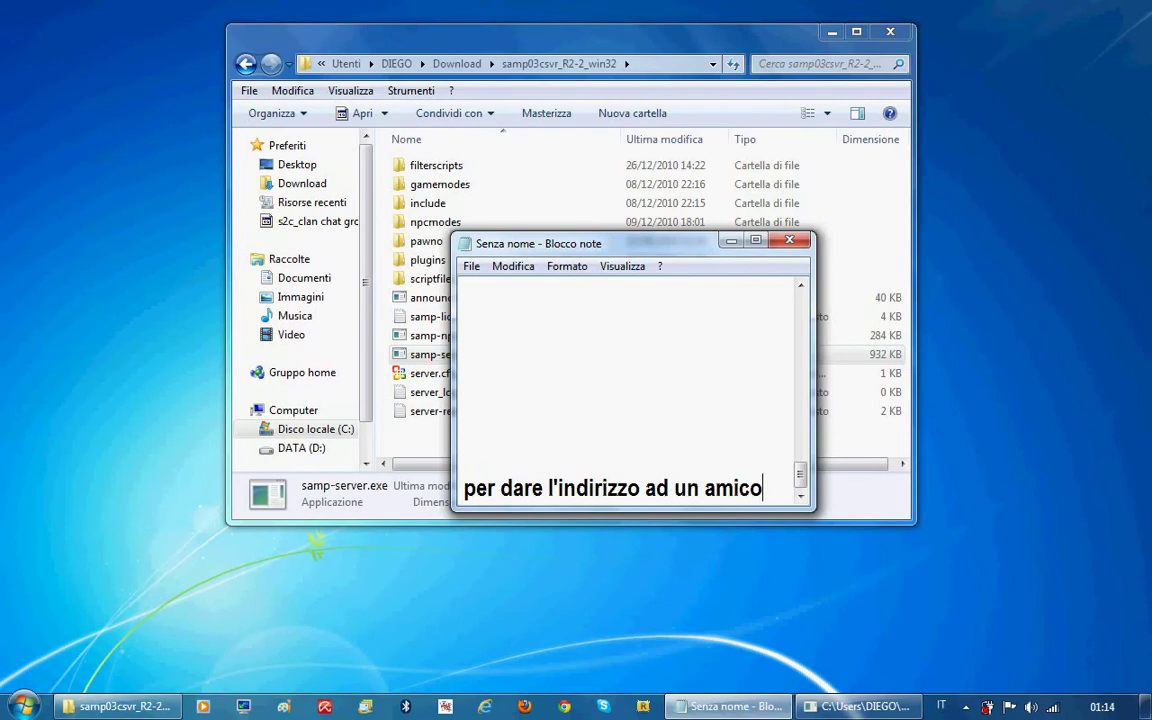
type(" andate si")
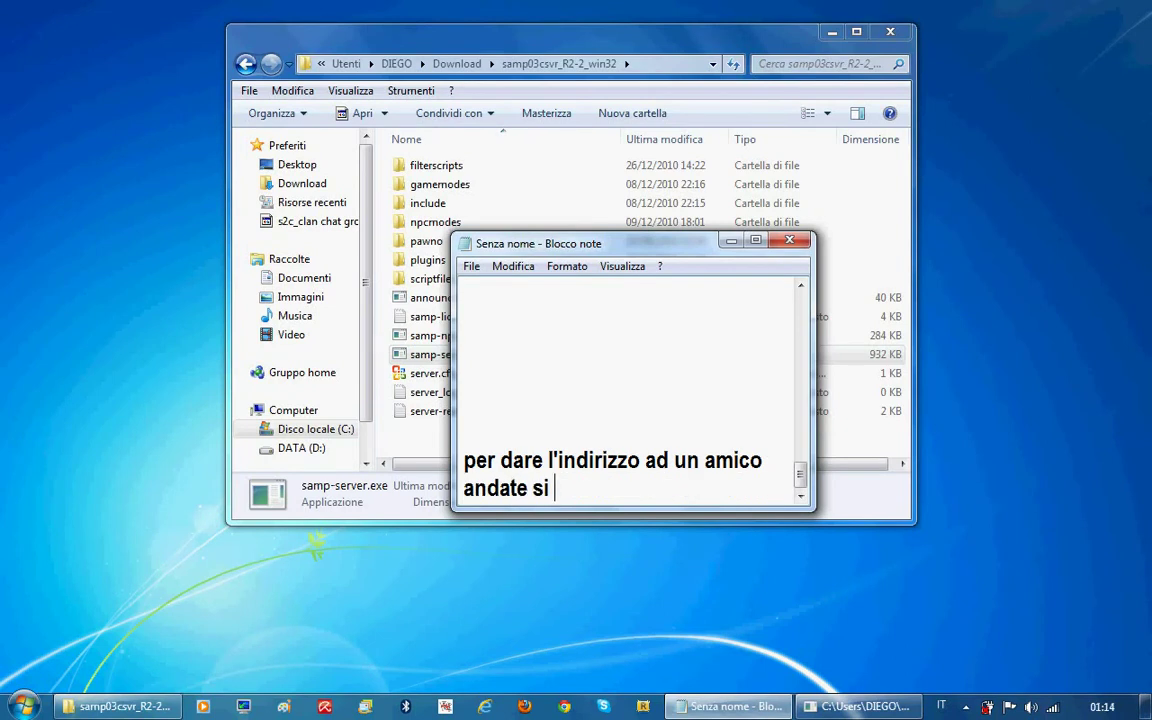
type(" il")
key("BackSpace")
type("mioip.it")
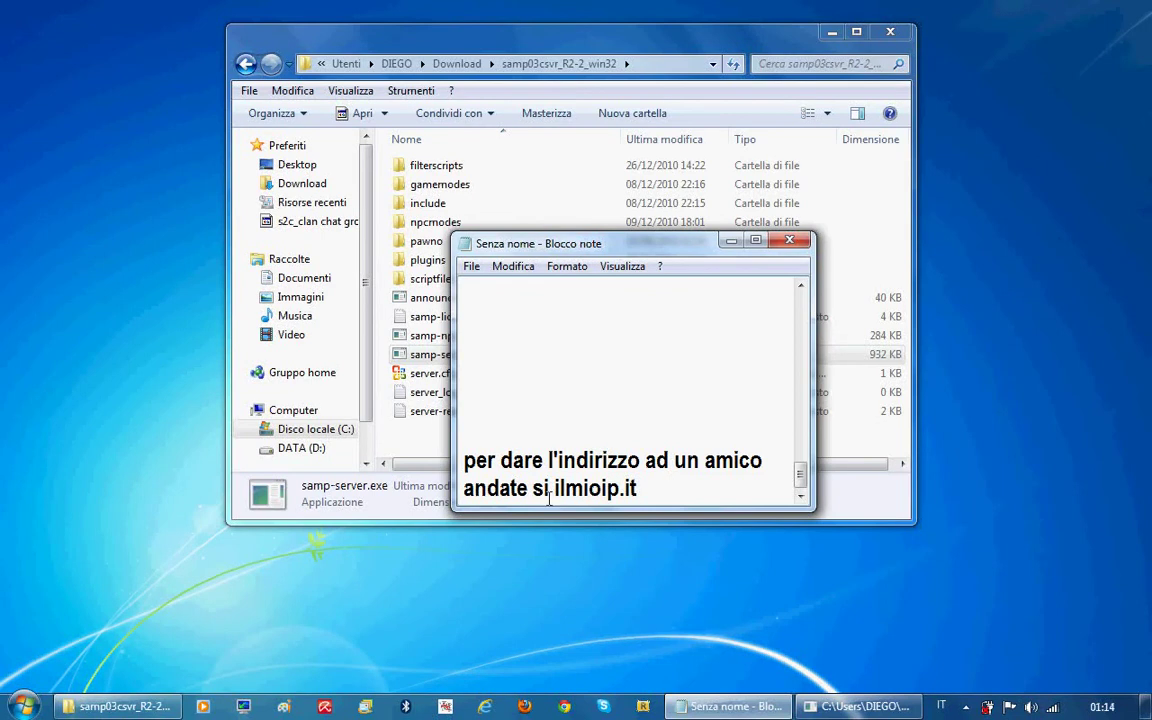
key("BackSpace")
type("u")
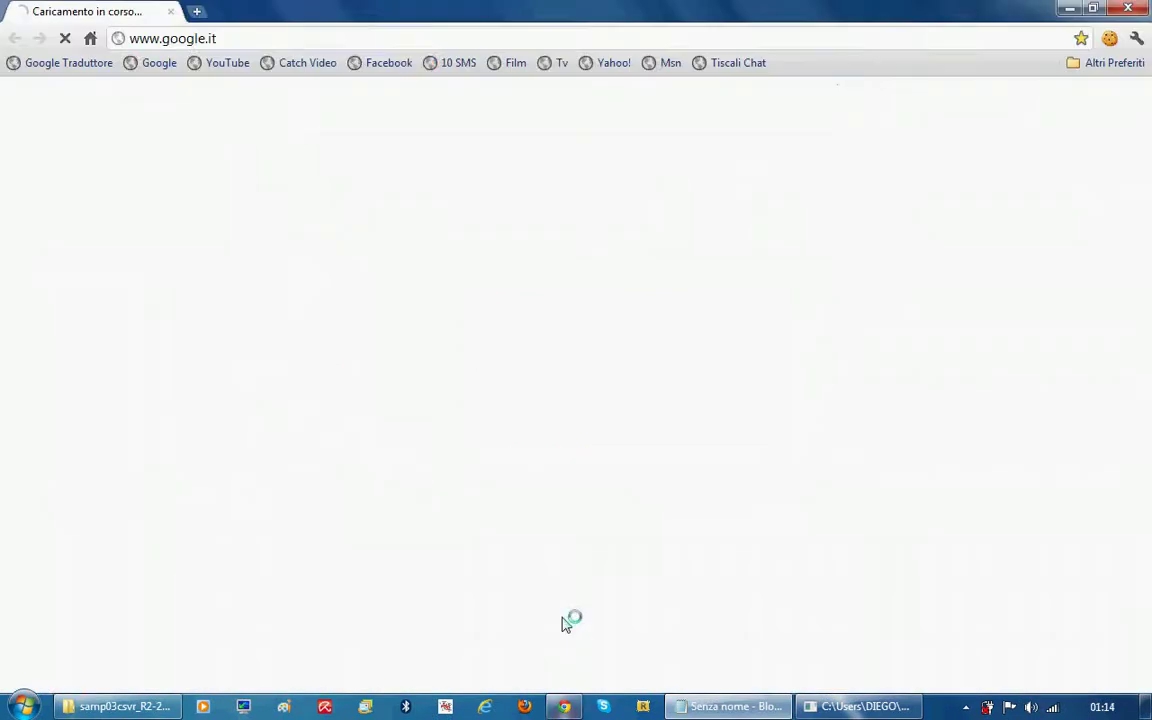
type("il")
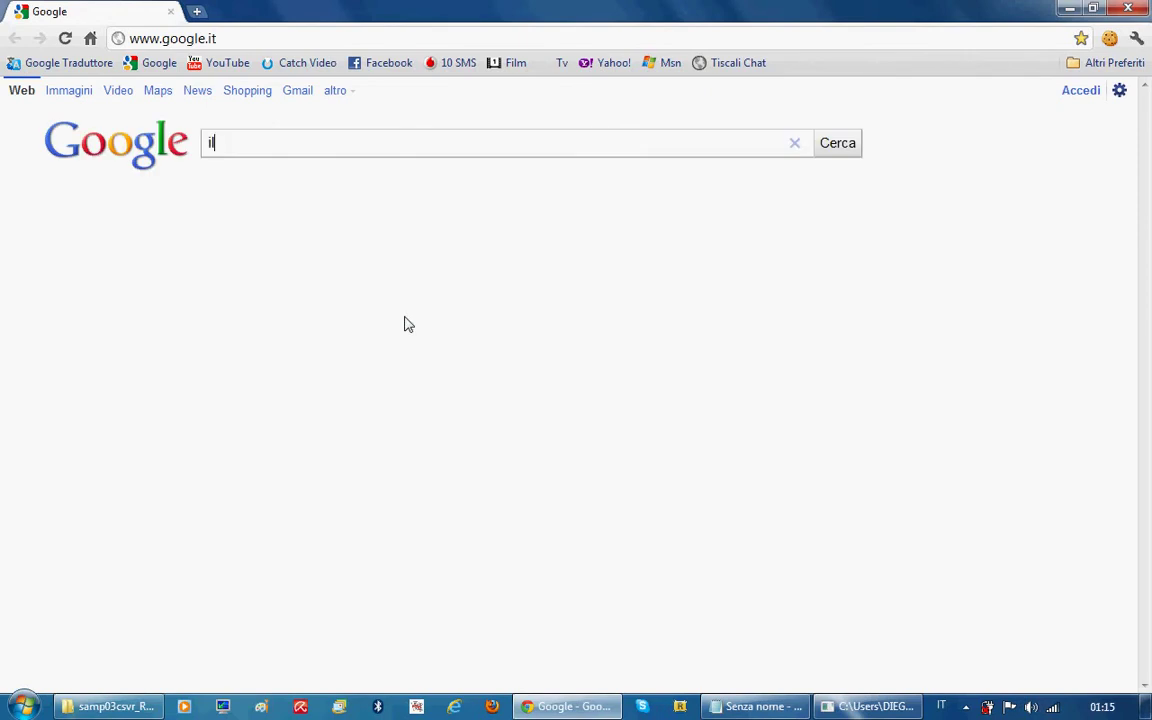
type(" mio ip")
Search 'il mio ip', copy the public IP shown on ilmioip.it, then close Chrome
key("Return")
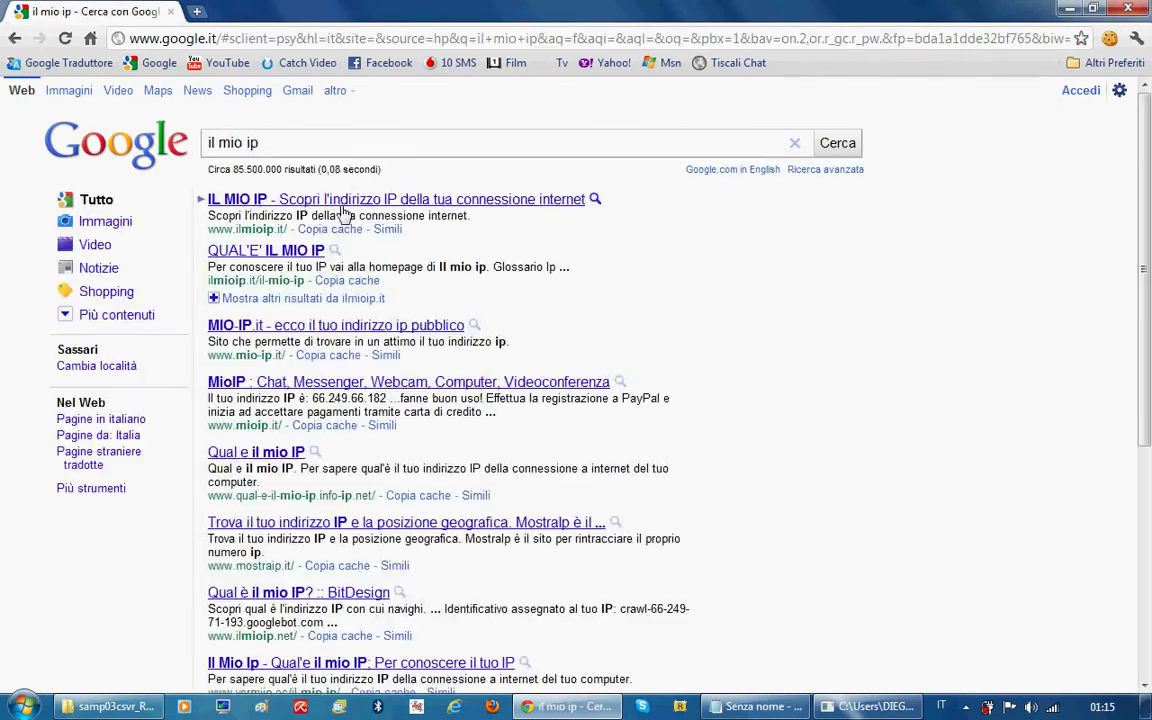
left_click(255, 200)
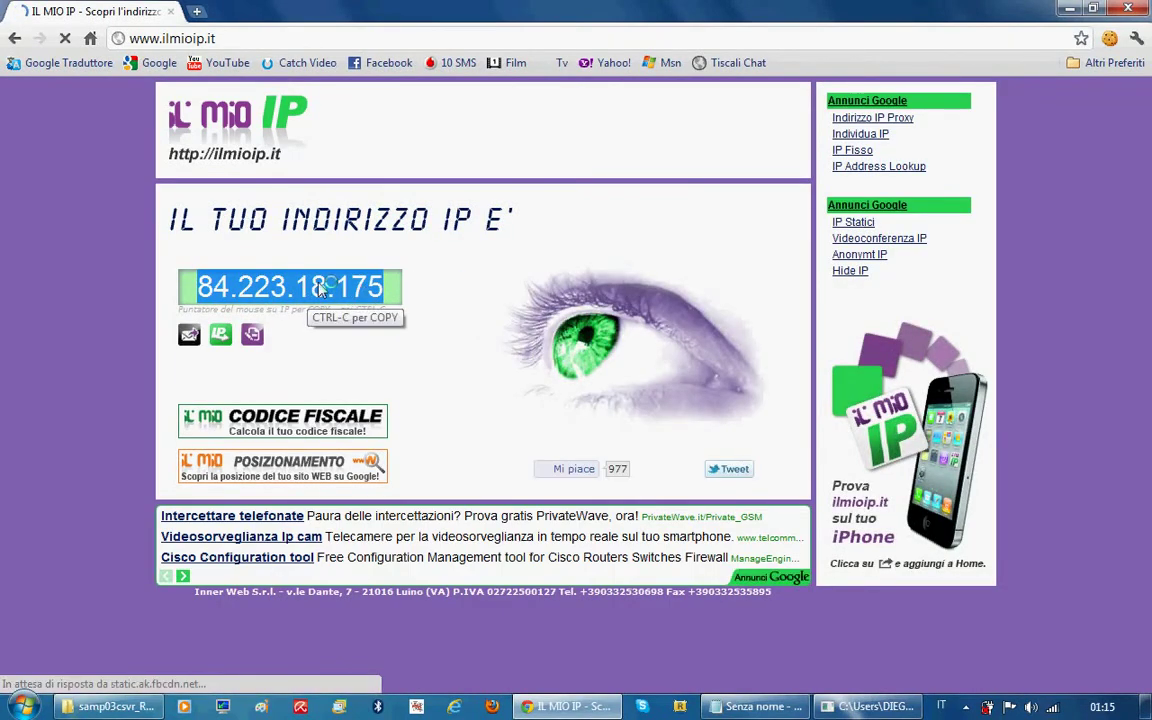
right_click(352, 291)
left_click(408, 413)
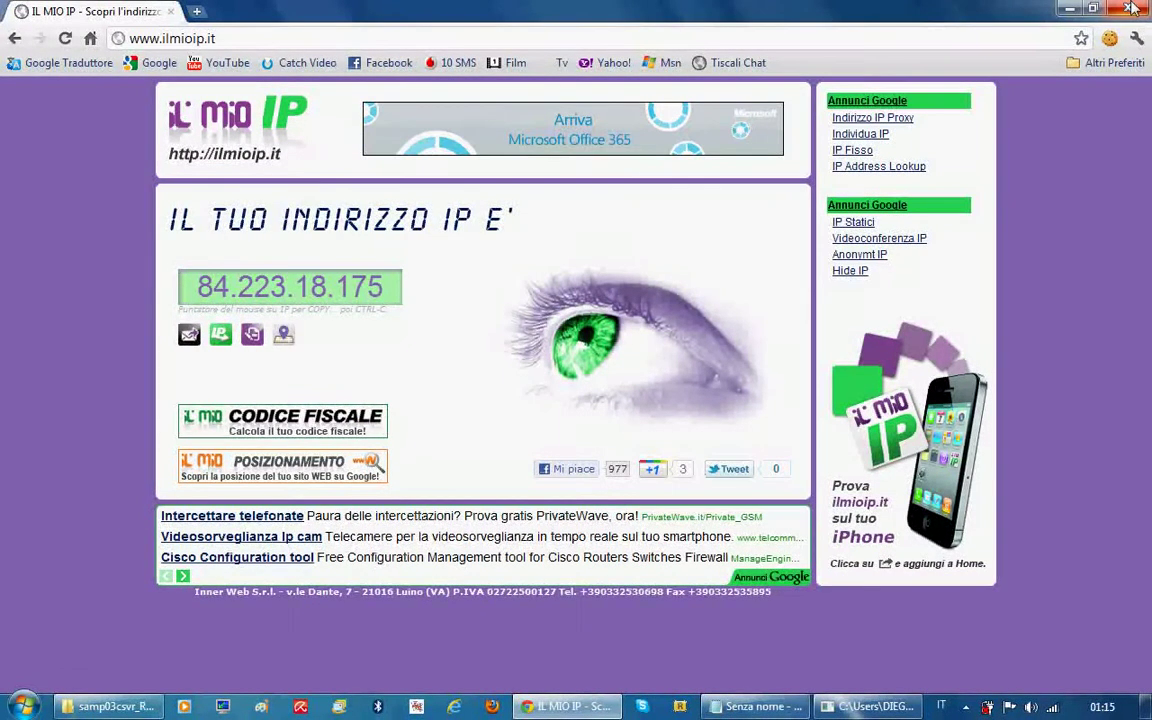
key("alt+F4")
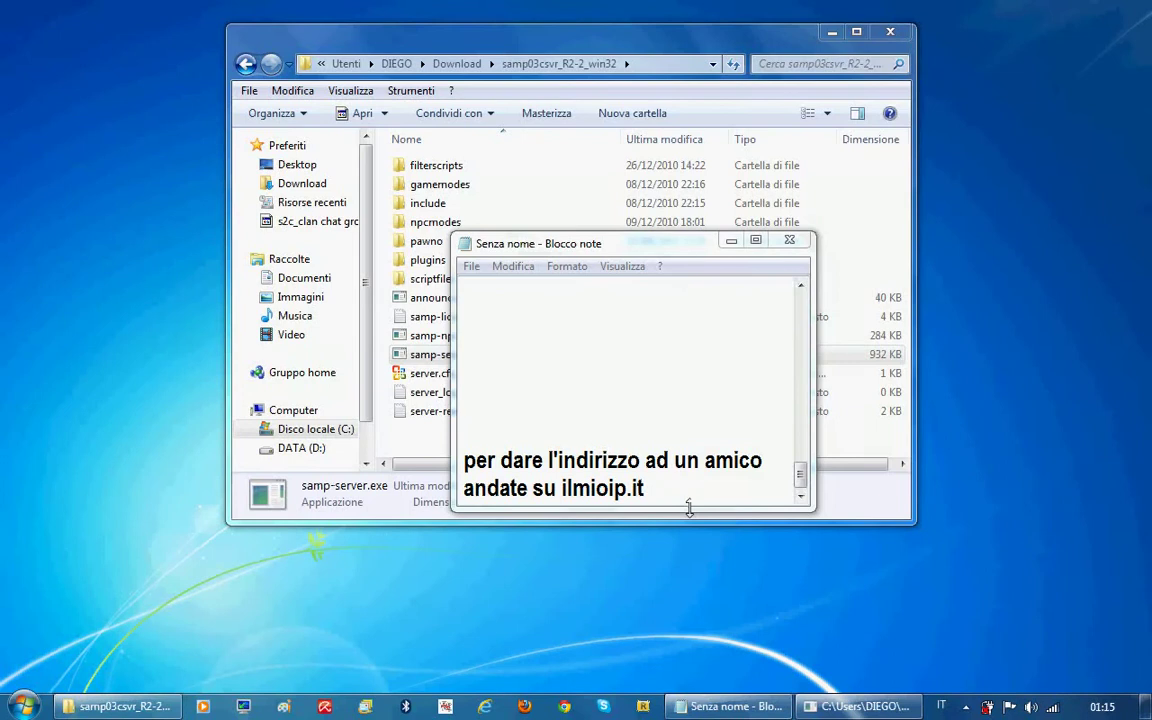
Erase the old note text and write 'grazie per la visione!!!!XD', fixing the 'visiono' typo
type("dat")
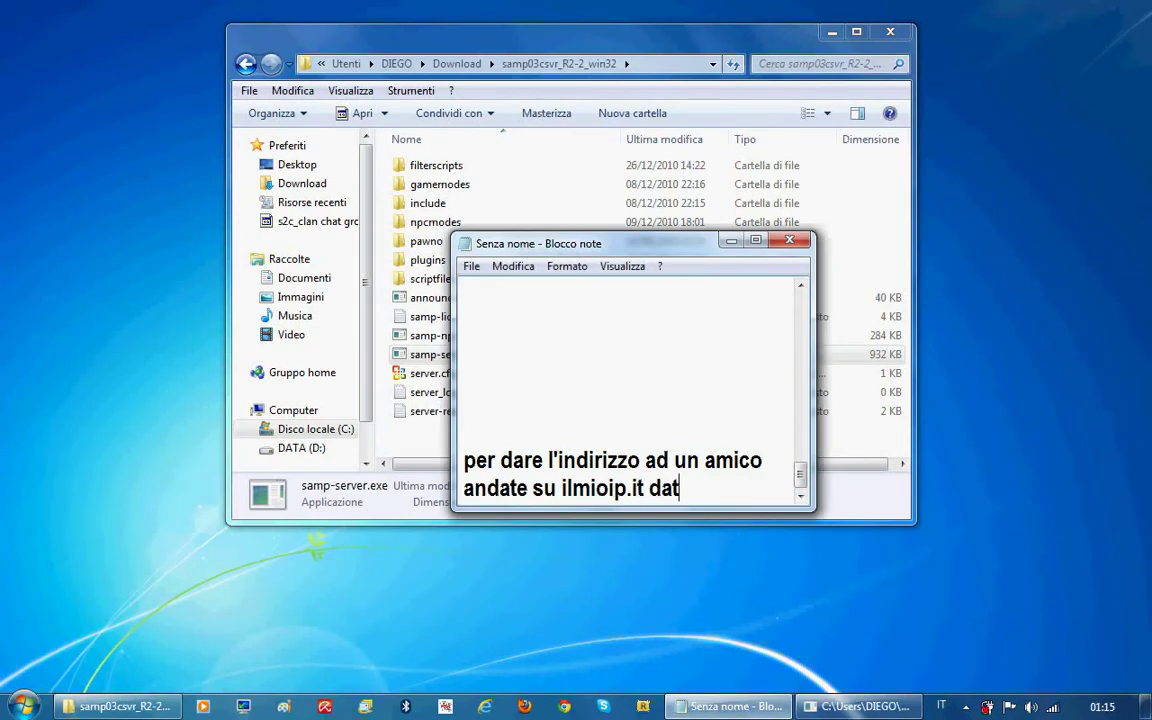
type("e l'indi")
key("BackSpace")
key("BackSpace")
key("BackSpace")
key("BackSpace")
key("BackSpace")
key("BackSpace")
key("BackSpace")
key("BackSpace")
key("BackSpace")
key("BackSpace")
key("BackSpace")
key("BackSpace")
key("BackSpace")
key("BackSpace")
key("BackSpace")
key("BackSpace")
key("BackSpace")
key("BackSpace")
key("BackSpace")
key("BackSpace")
key("BackSpace")
key("BackSpace")
key("BackSpace")
key("BackSpace")
key("BackSpace")
key("BackSpace")
key("BackSpace")
key("BackSpace")
key("BackSpace")
key("BackSpace")
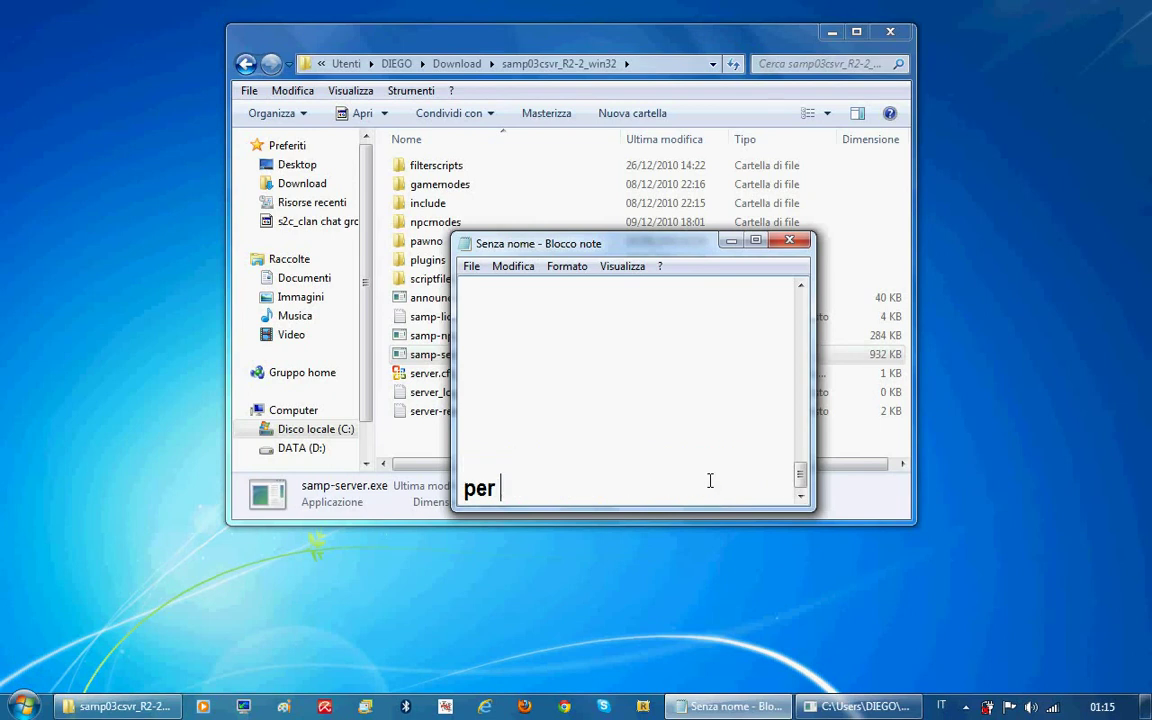
type("aprite il serv")
key("BackSpace")
key("BackSpace")
key("BackSpace")
key("BackSpace")
key("BackSpace")
key("BackSpace")
key("BackSpace")
key("BackSpace")
key("BackSpace")
key("BackSpace")
key("BackSpace")
key("BackSpace")
key("BackSpace")
key("BackSpace")
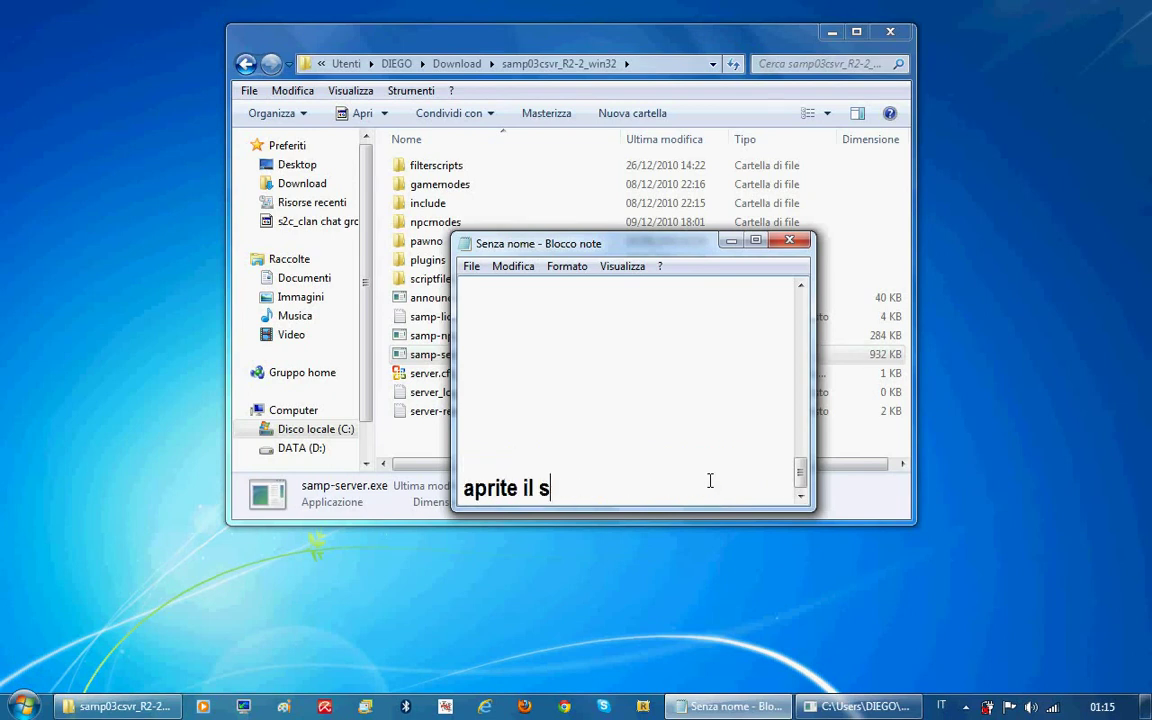
type("graz")
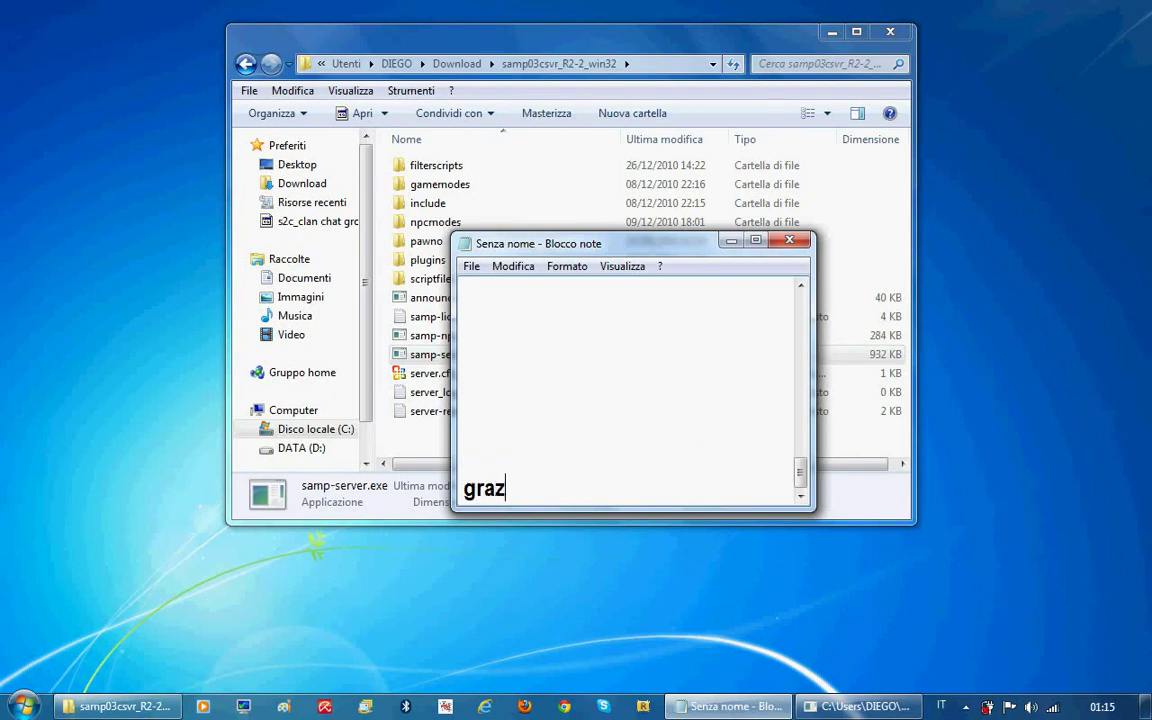
type("ie per la visio")
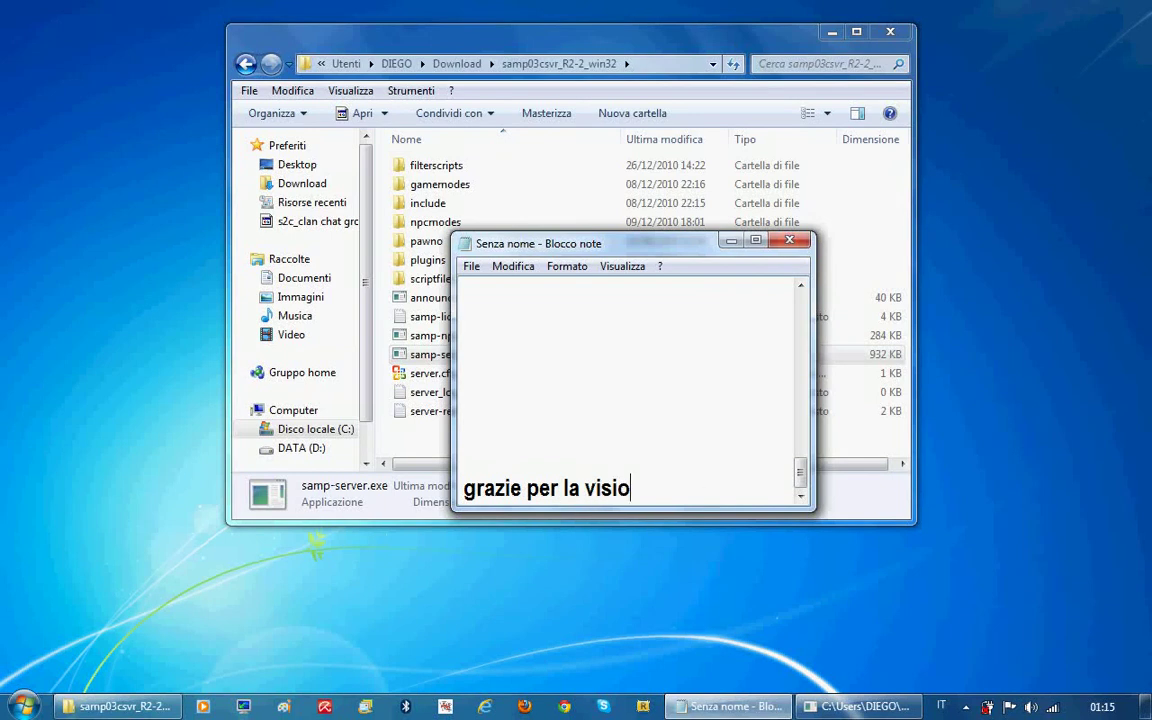
type("no!!")
left_click(648, 482)
key("BackSpace")
type("e!!!!XD")
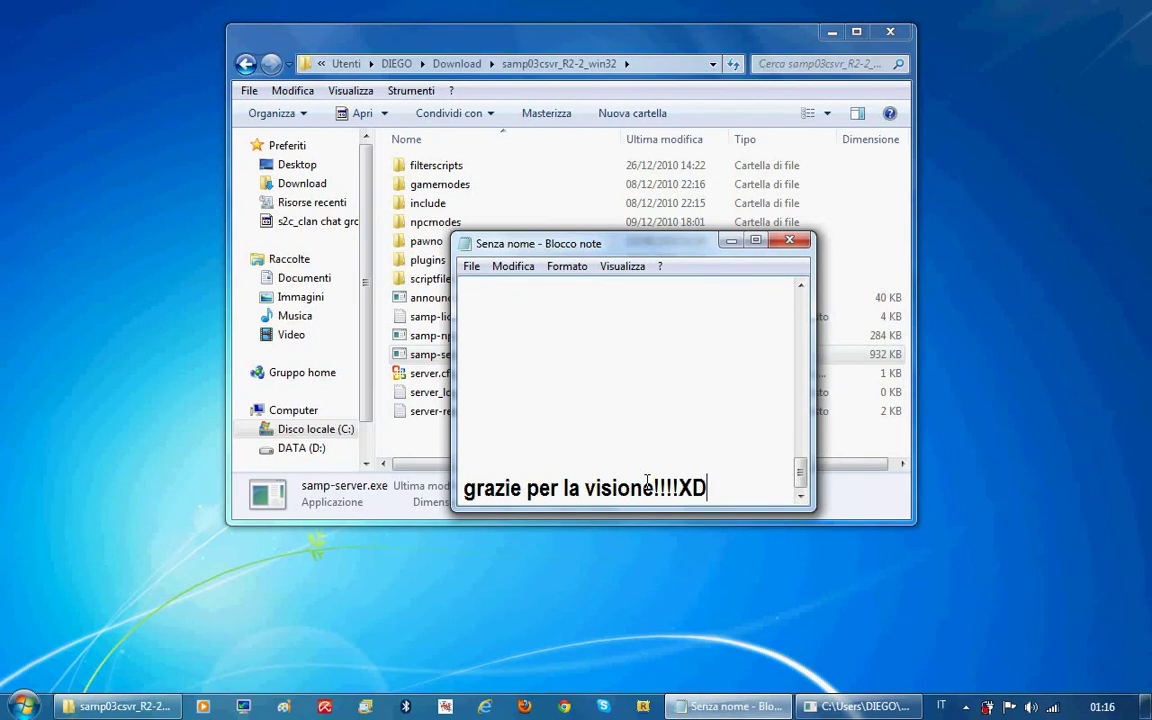